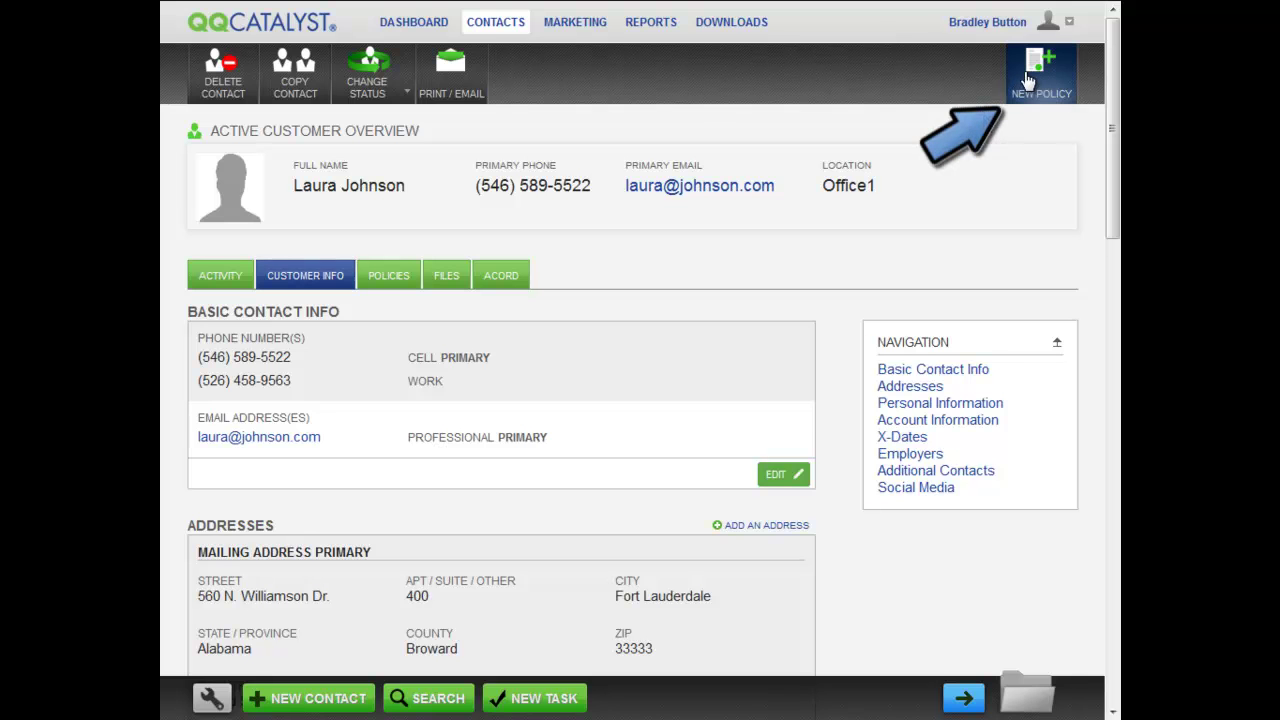
Start a new policy for the customer, with policy type Monoline and Personal Auto as the line of business
click(1015, 88)
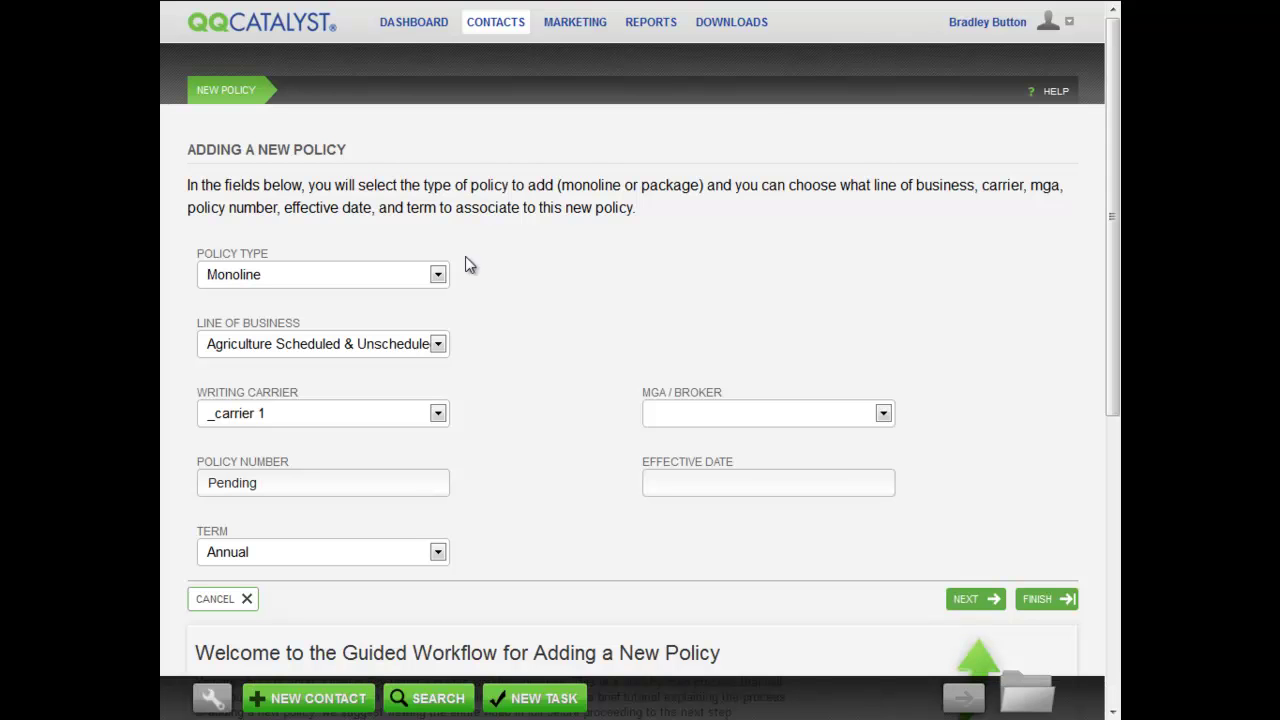
click(437, 275)
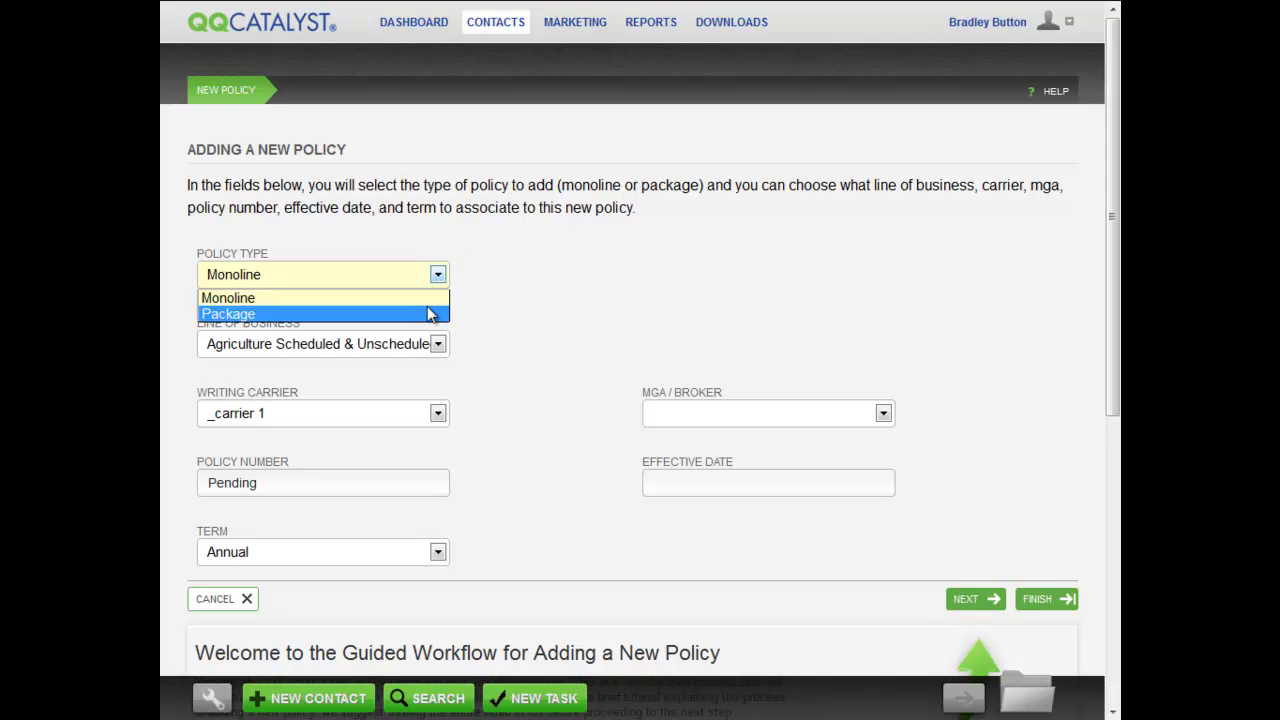
click(430, 311)
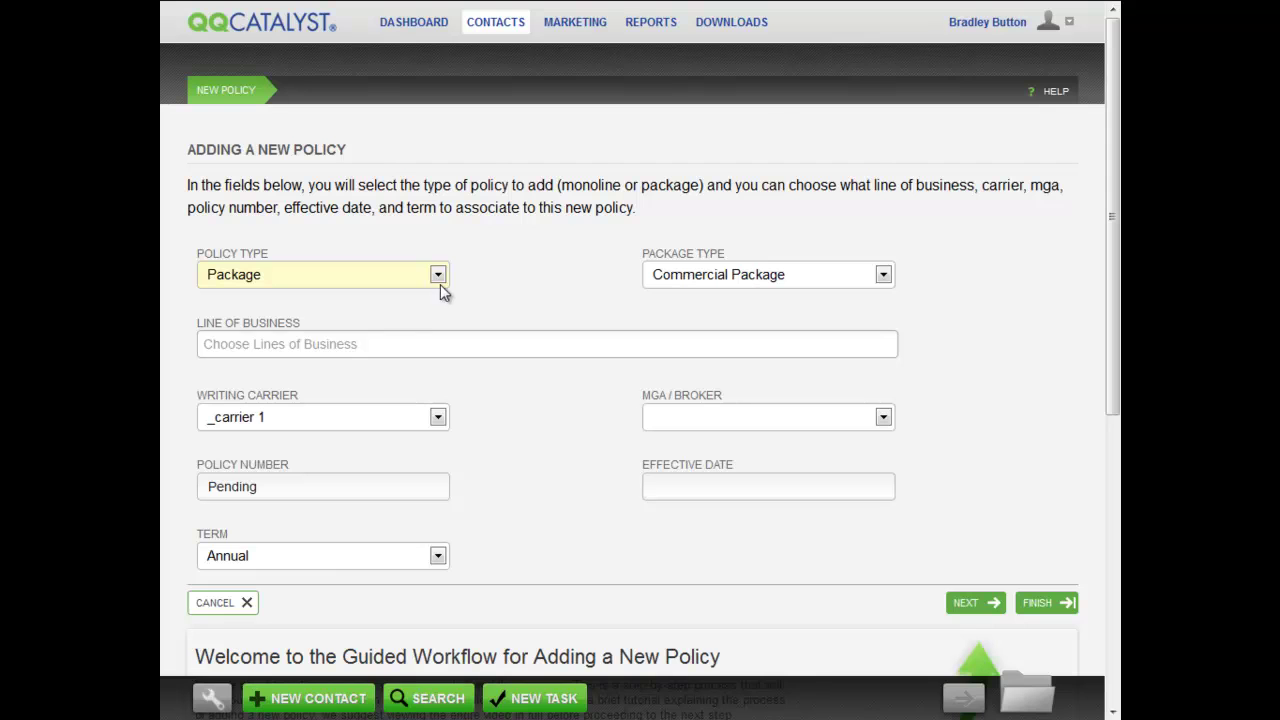
click(438, 276)
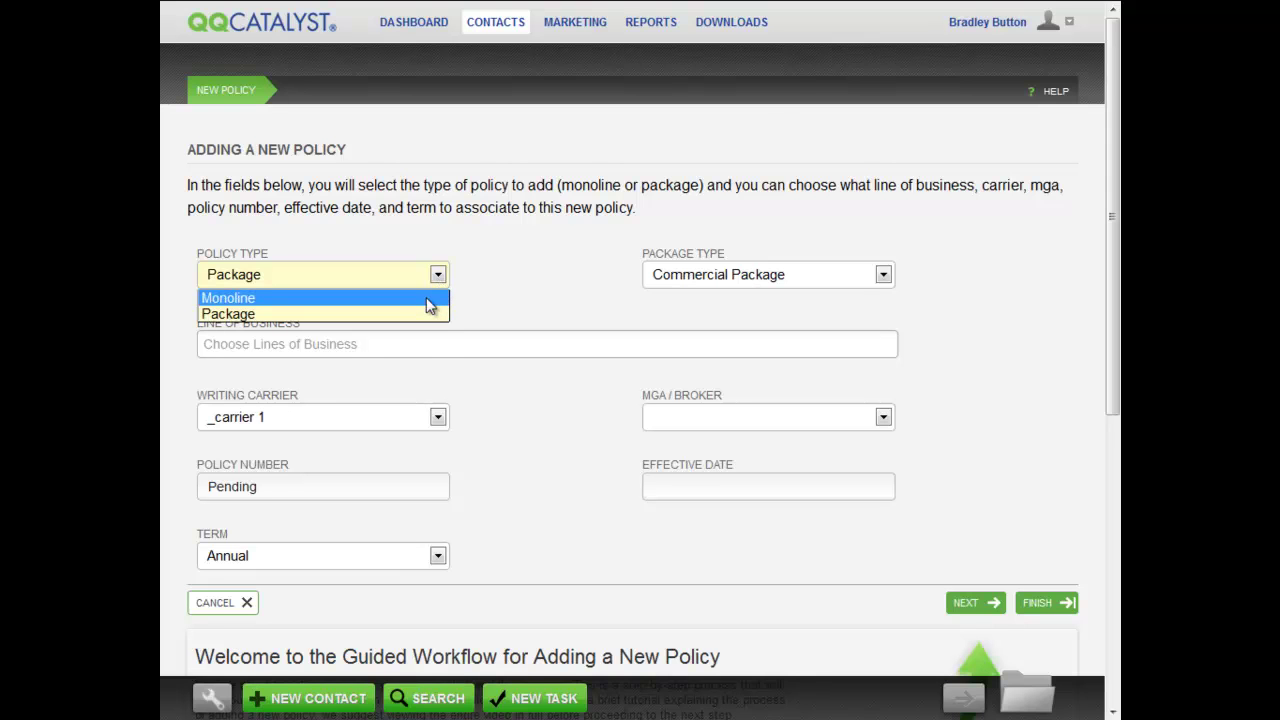
click(428, 298)
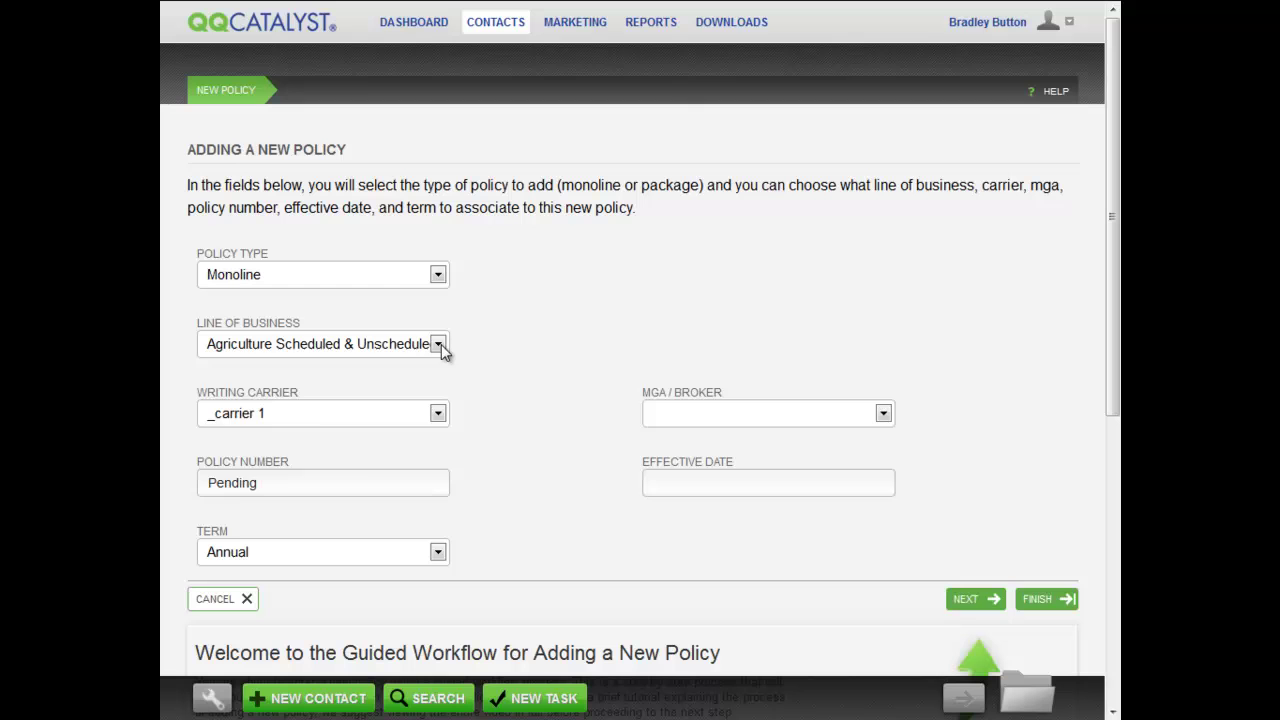
click(438, 344)
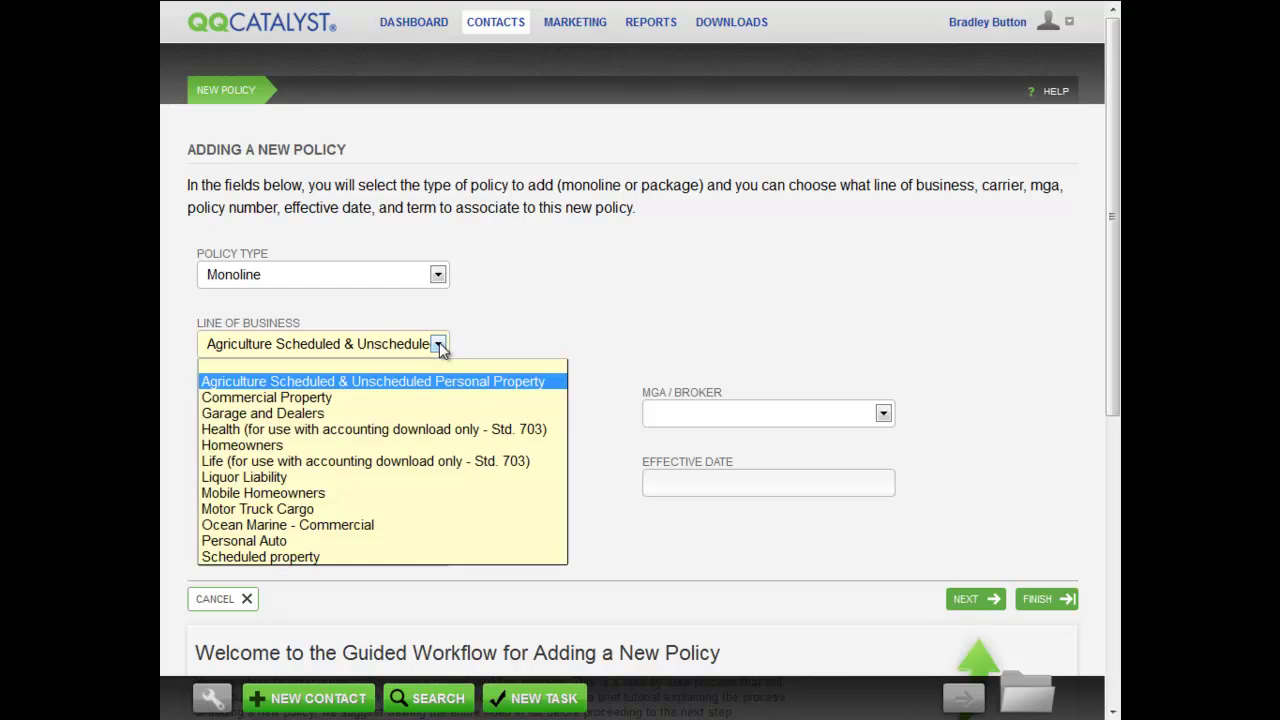
click(356, 541)
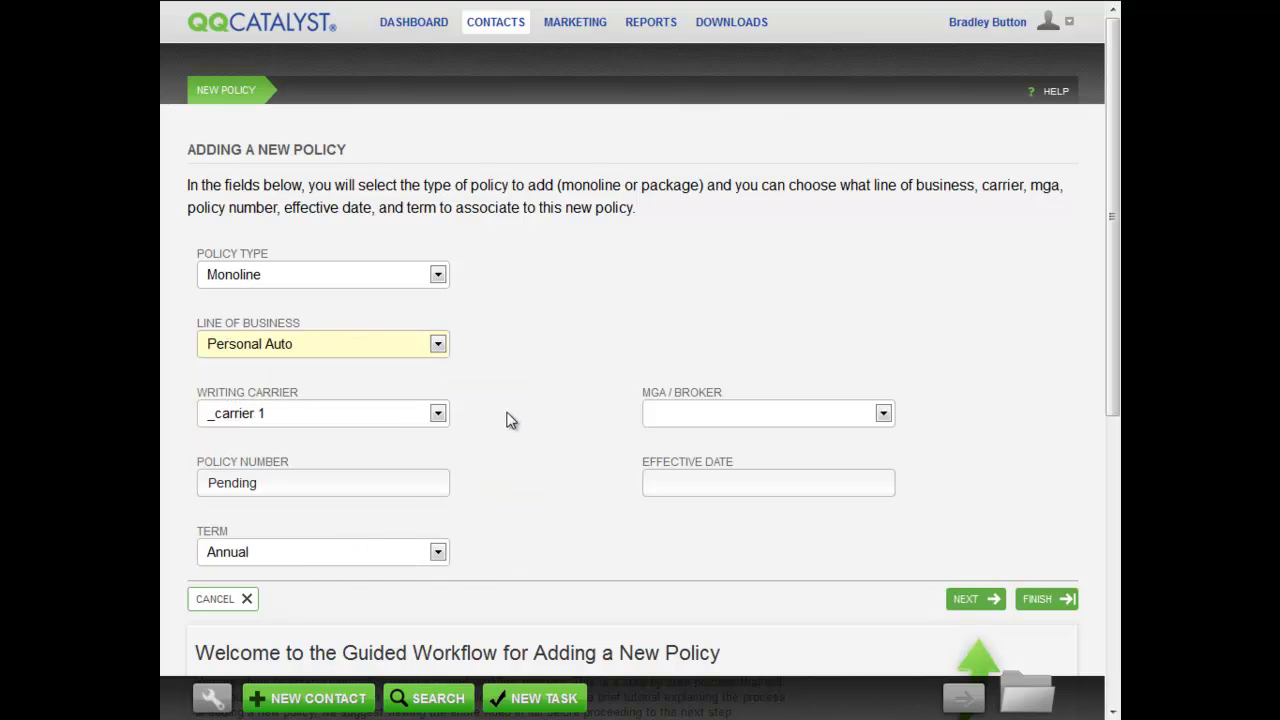
Try the Package policy type with Personal Package as the package type, and return the policy type to Monoline
click(438, 274)
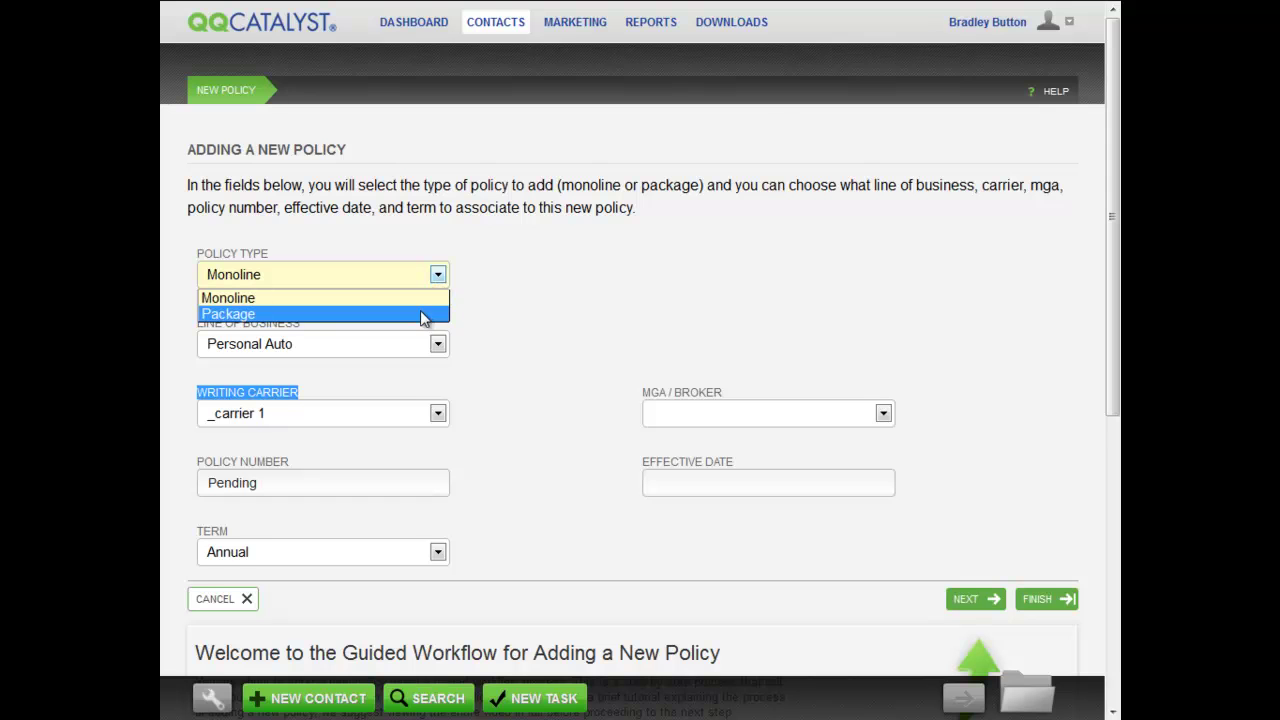
click(421, 314)
click(884, 275)
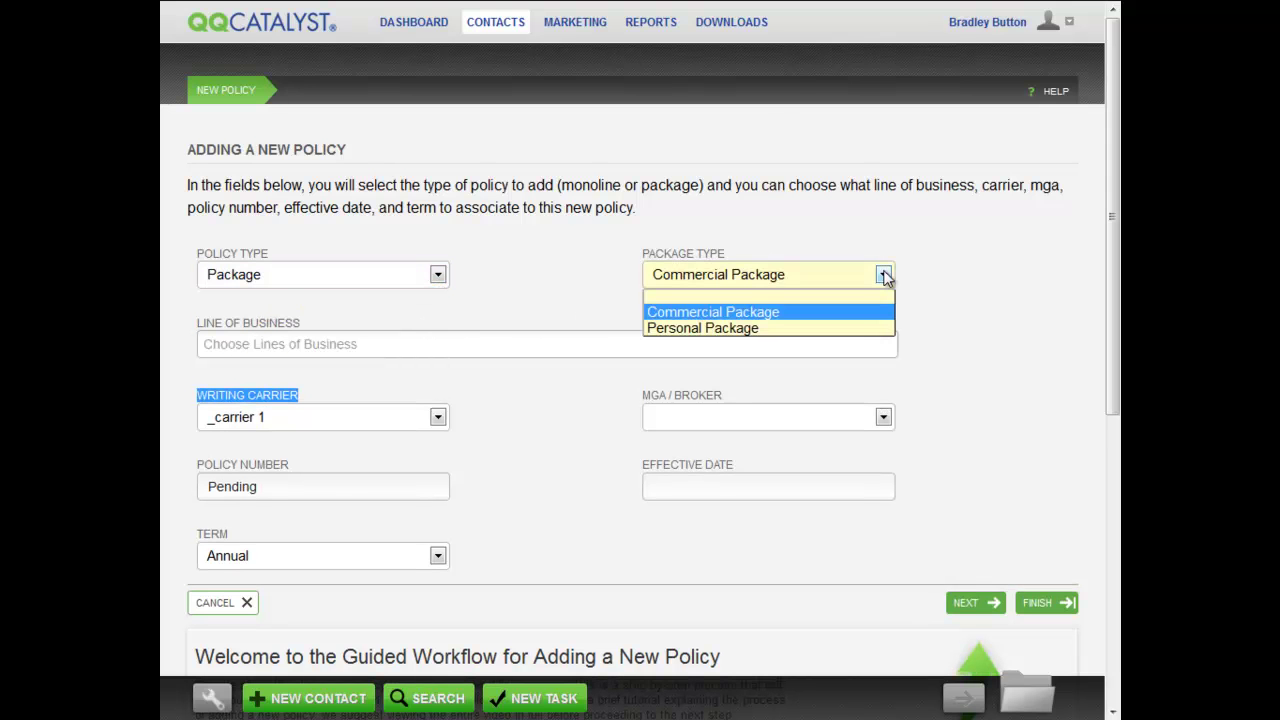
click(848, 329)
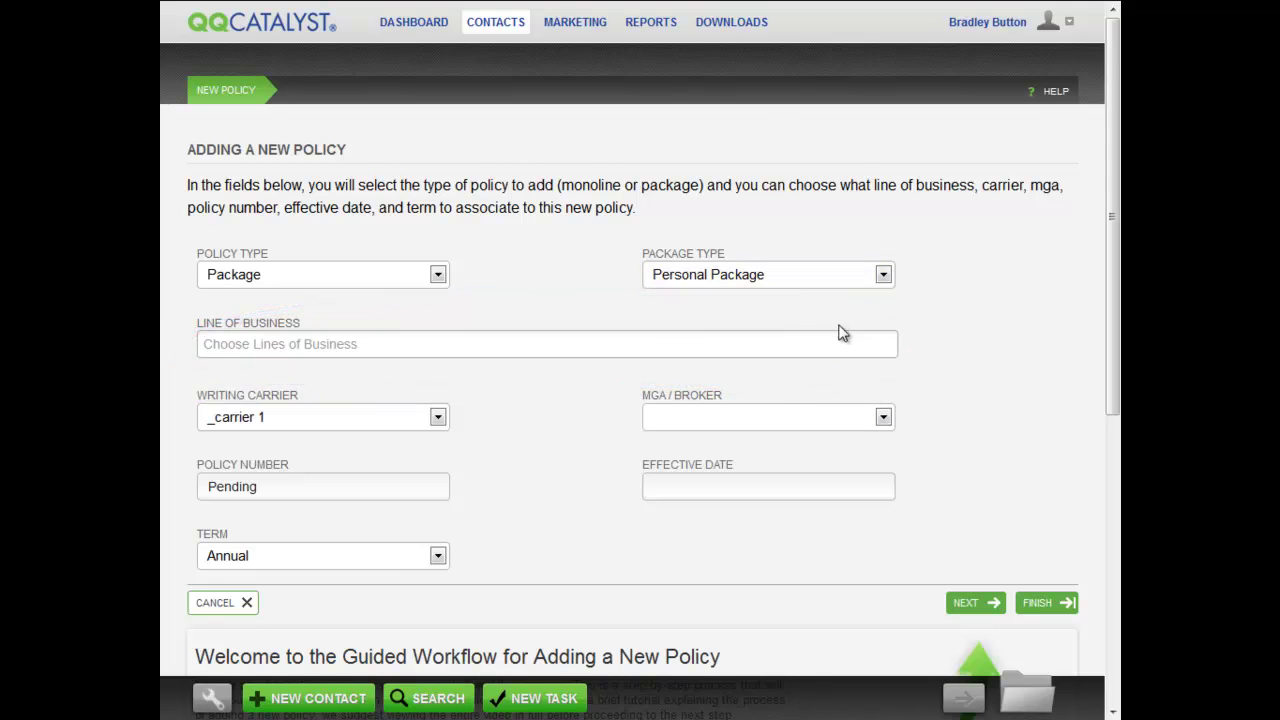
click(438, 276)
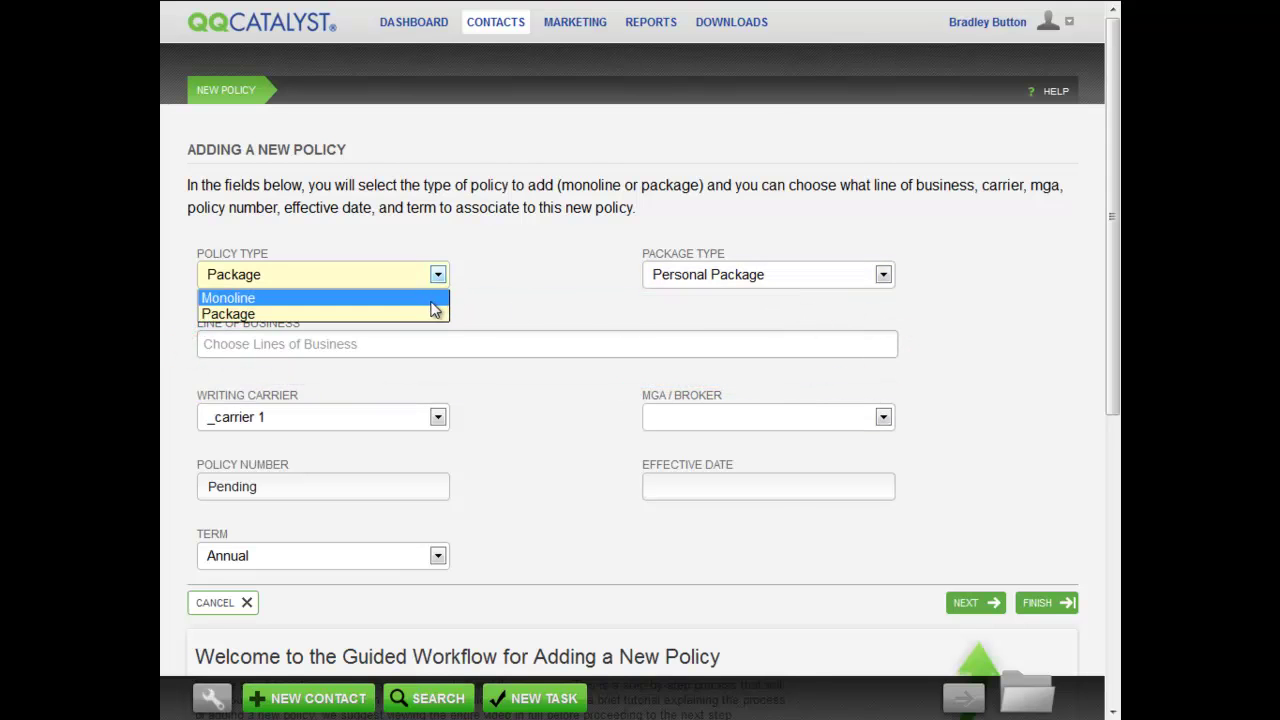
click(432, 300)
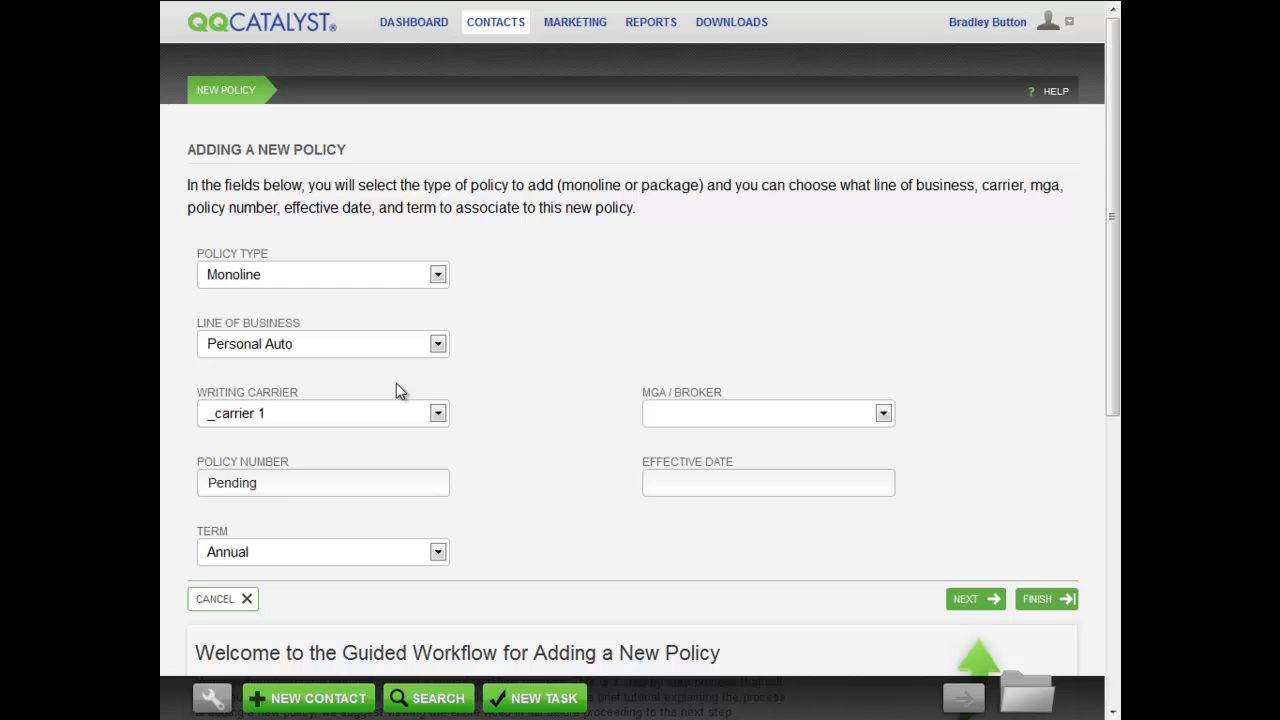
Choose Personal Auto as the line of business and _carrier 1 as the writing carrier
click(438, 344)
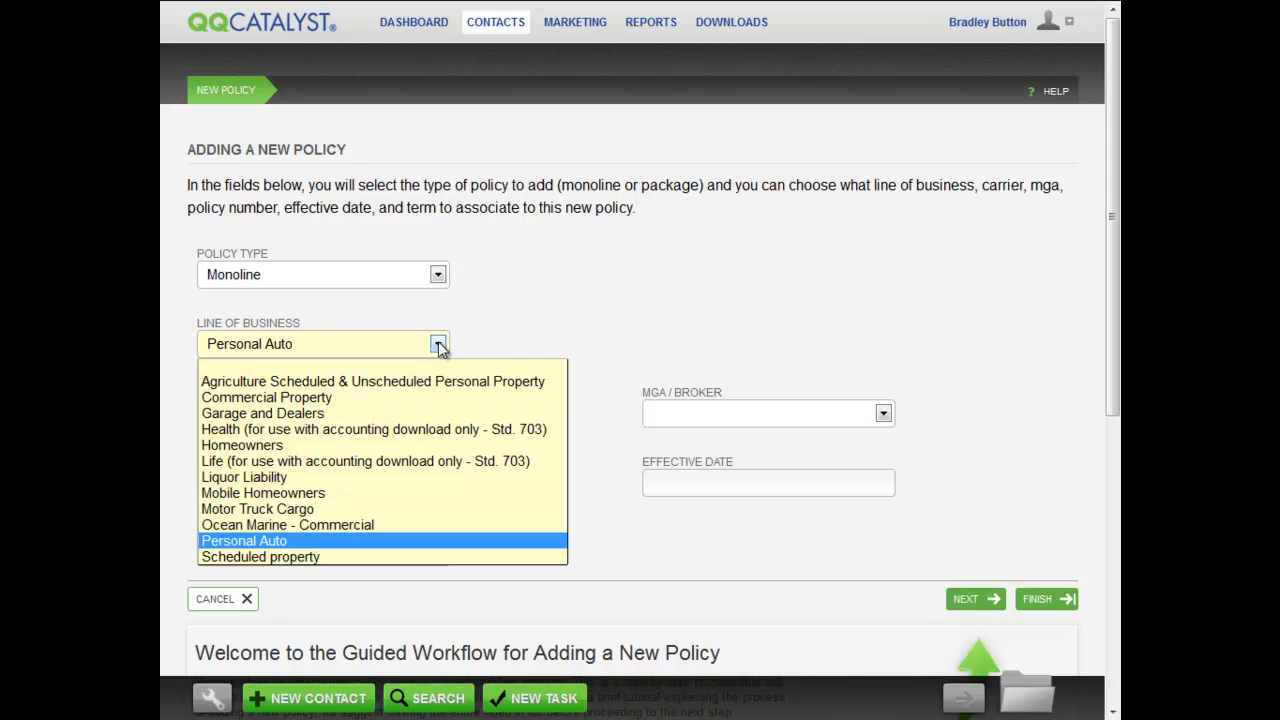
click(336, 542)
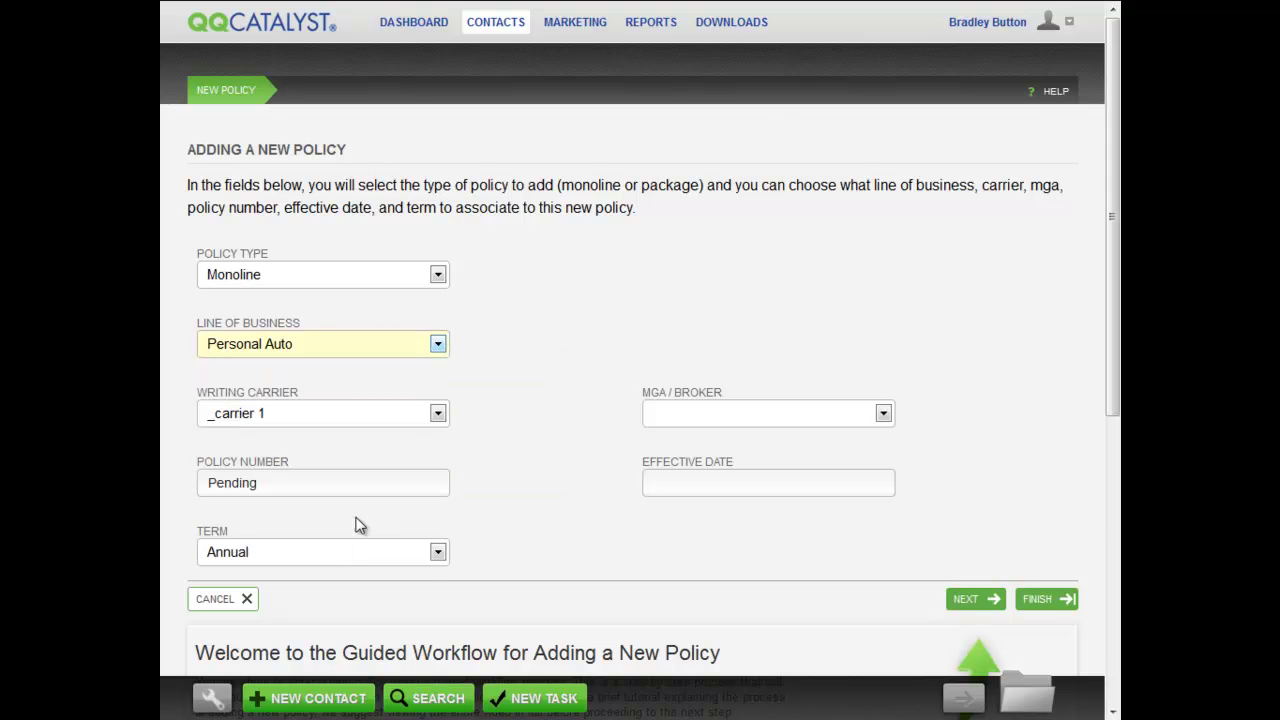
click(440, 412)
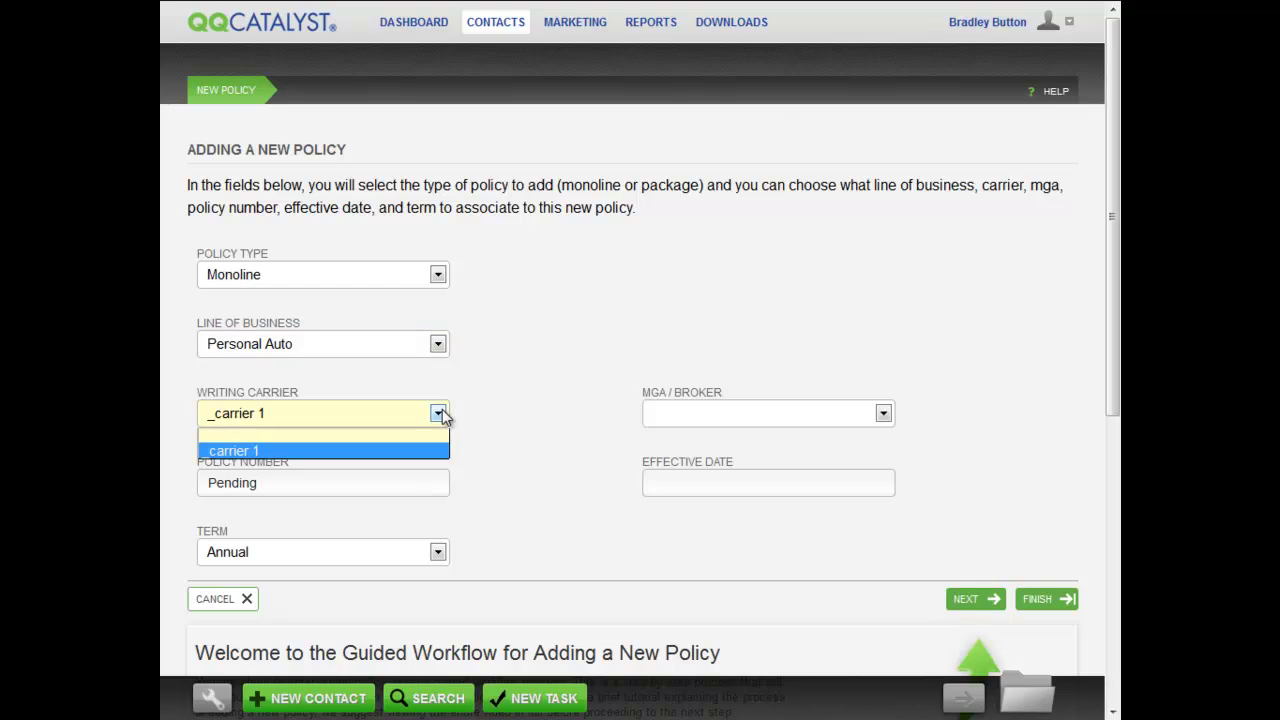
click(405, 456)
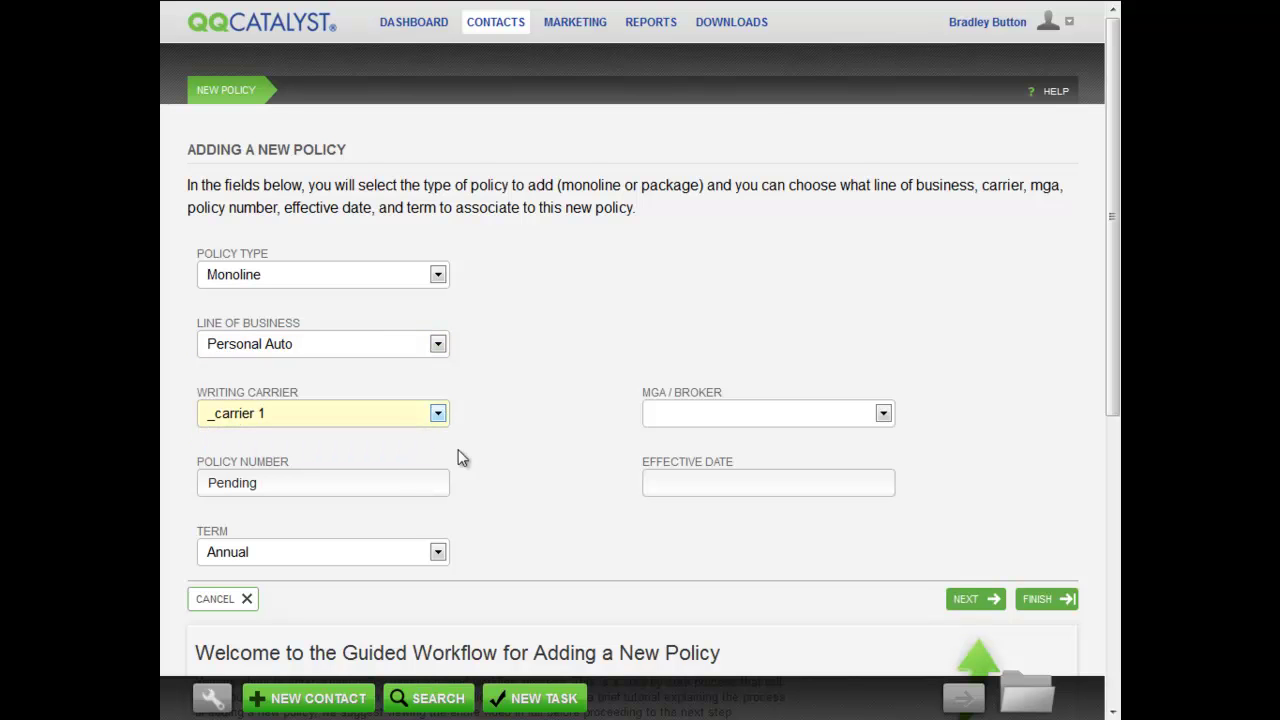
click(498, 456)
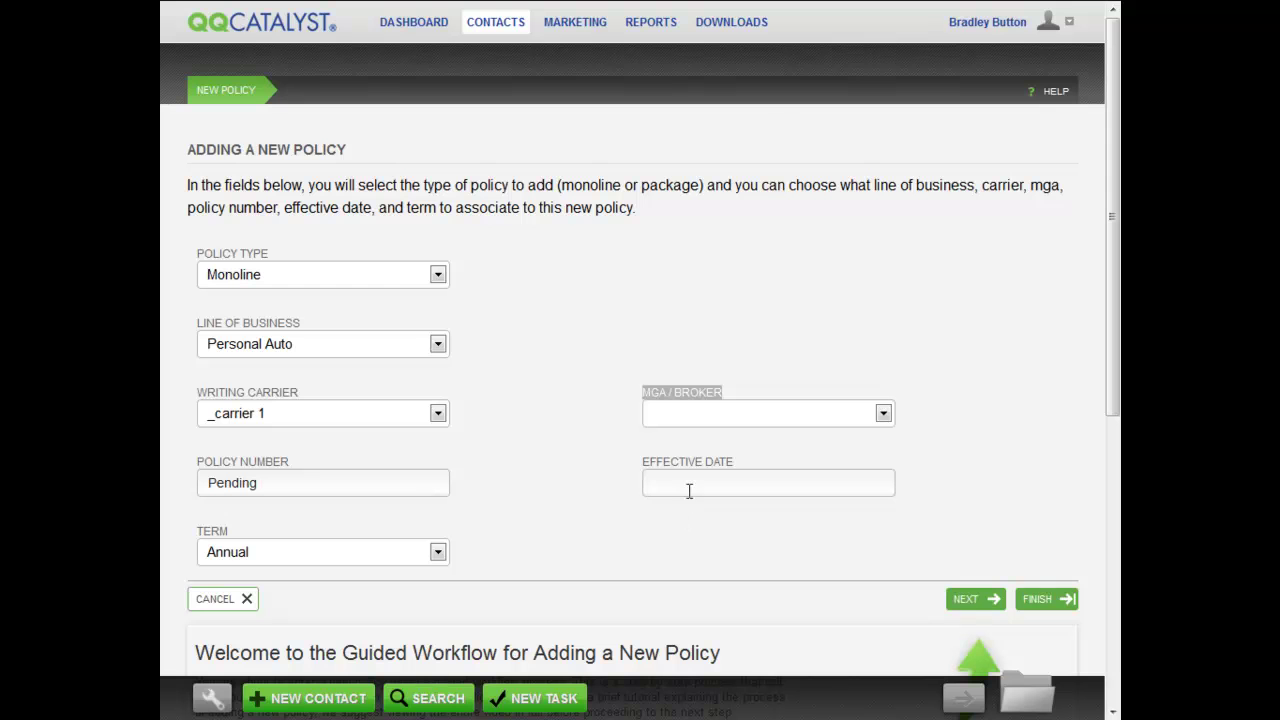
Set the effective date to 07/02/2012 and the term to Semi Annual, and continue to the policy details
click(691, 485)
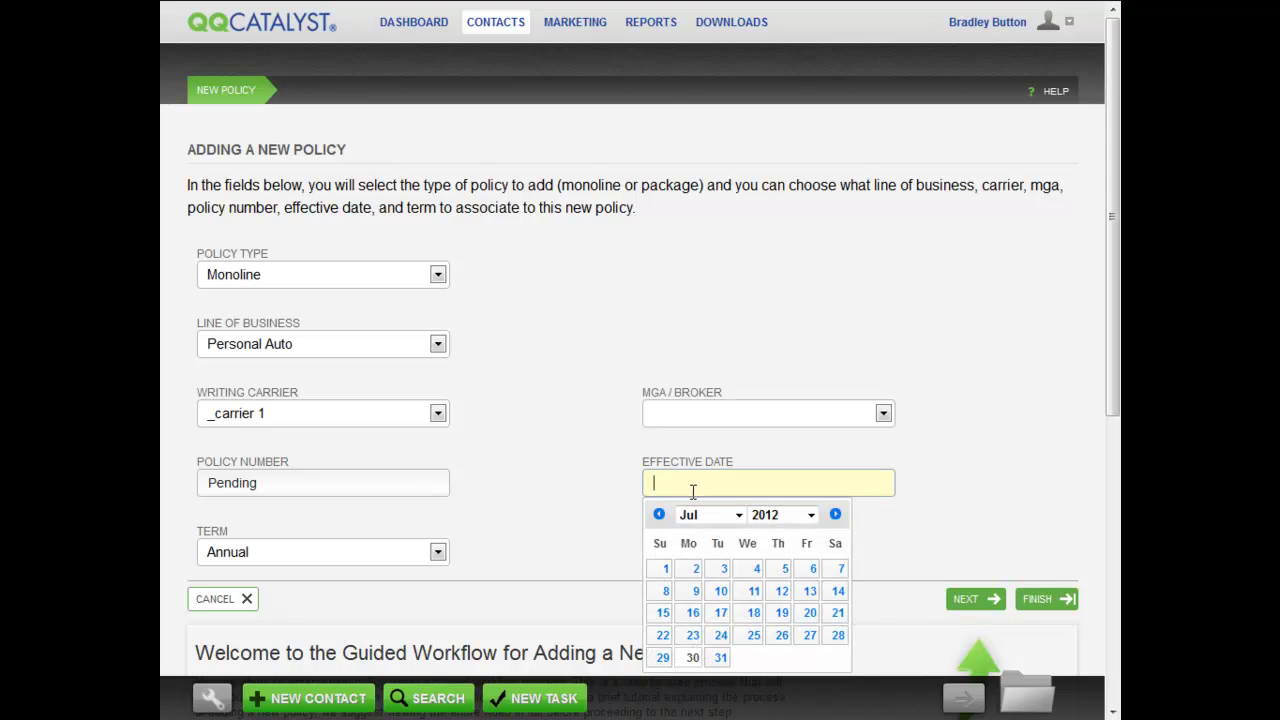
click(696, 569)
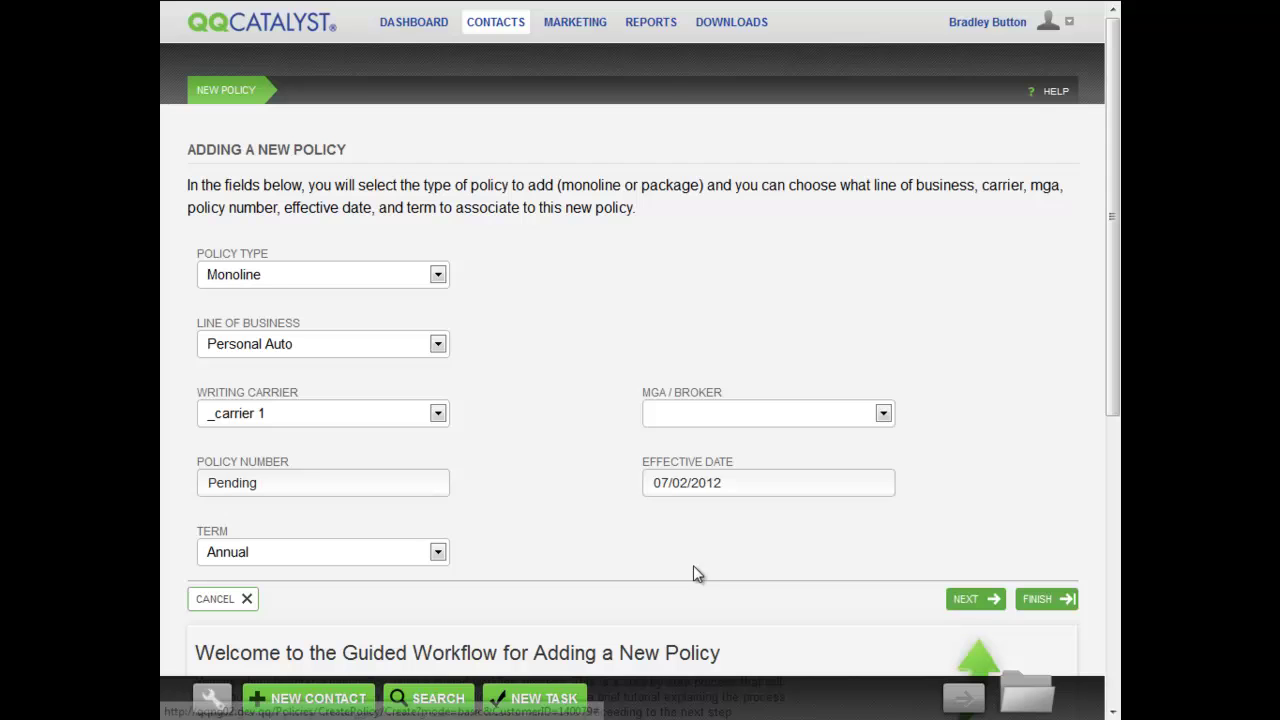
click(438, 554)
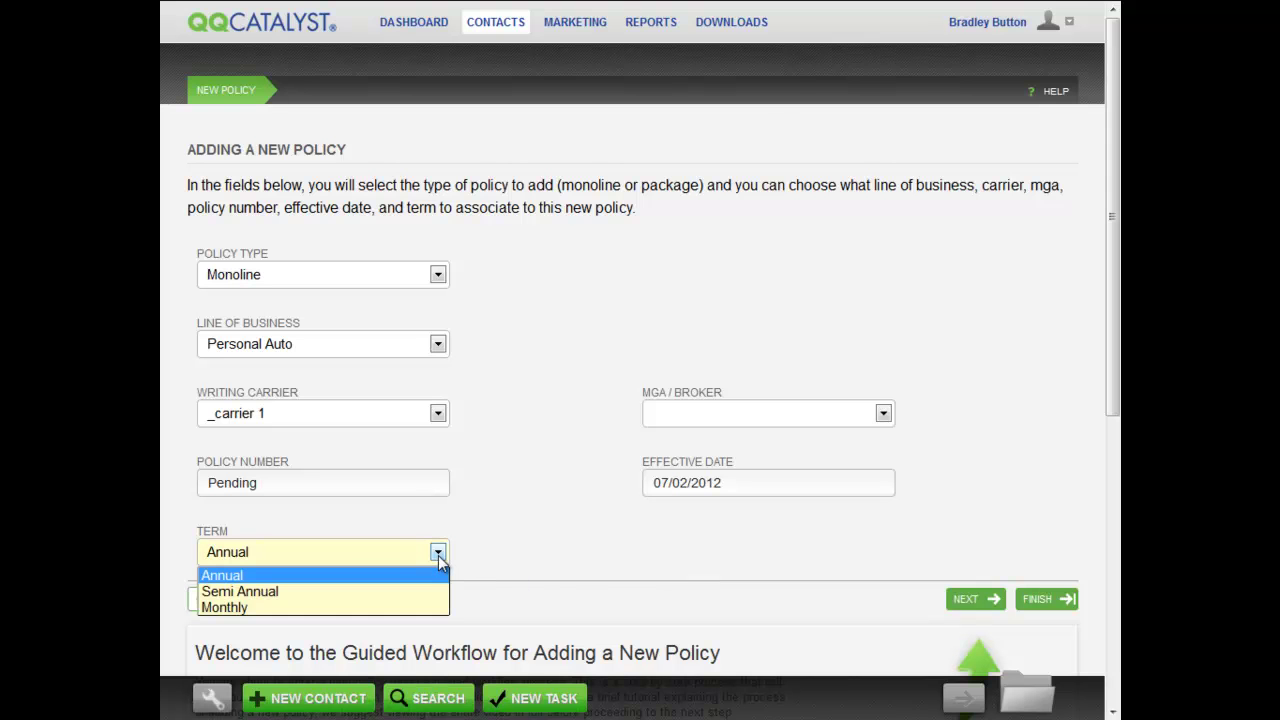
click(420, 591)
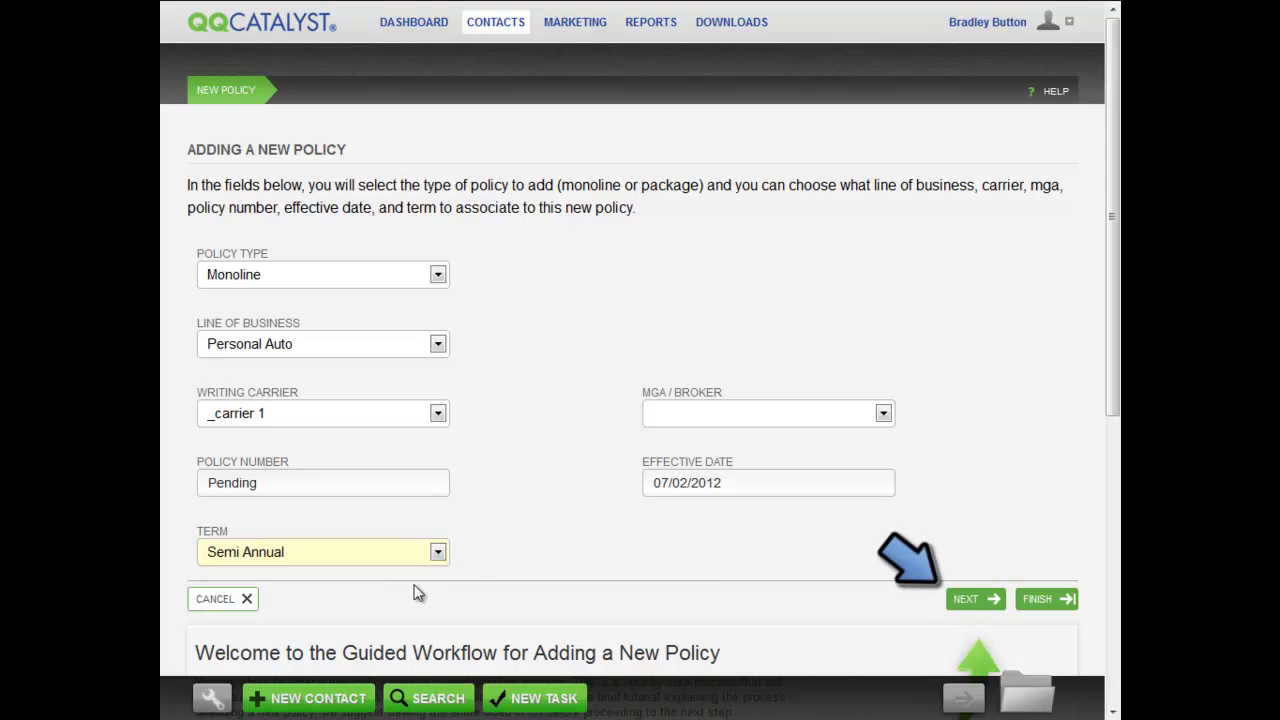
double_click(576, 556)
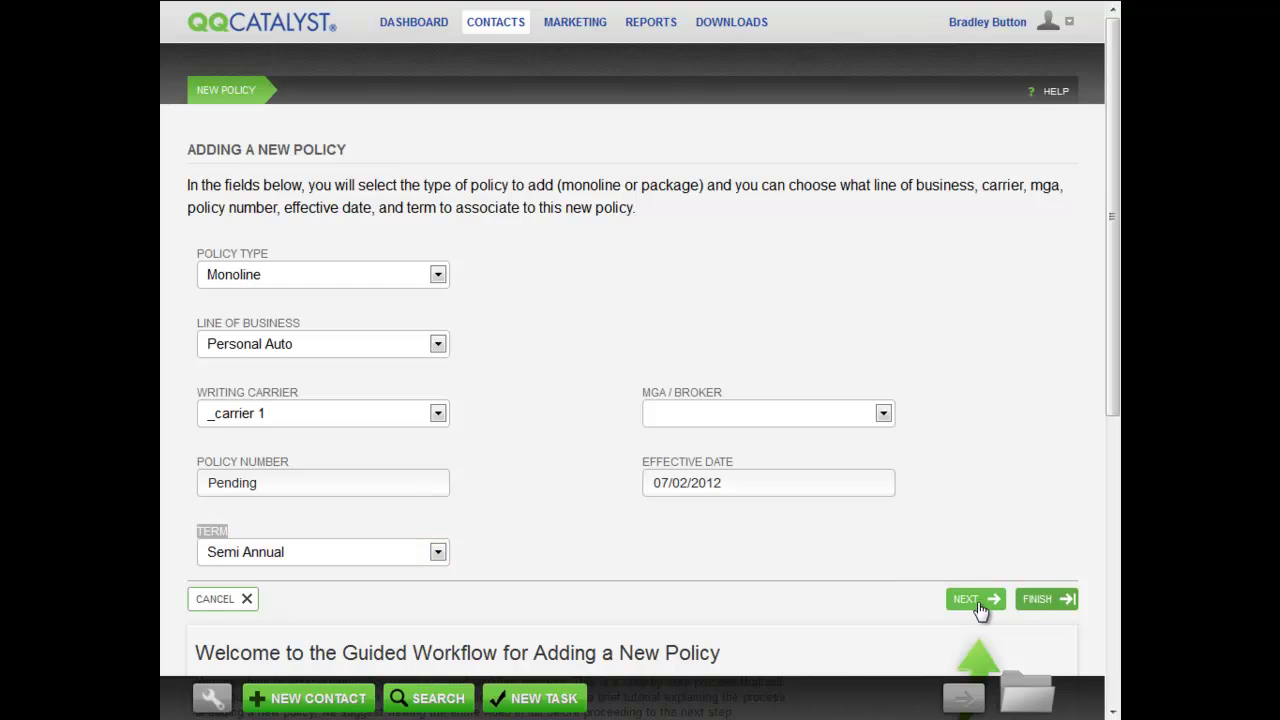
click(978, 603)
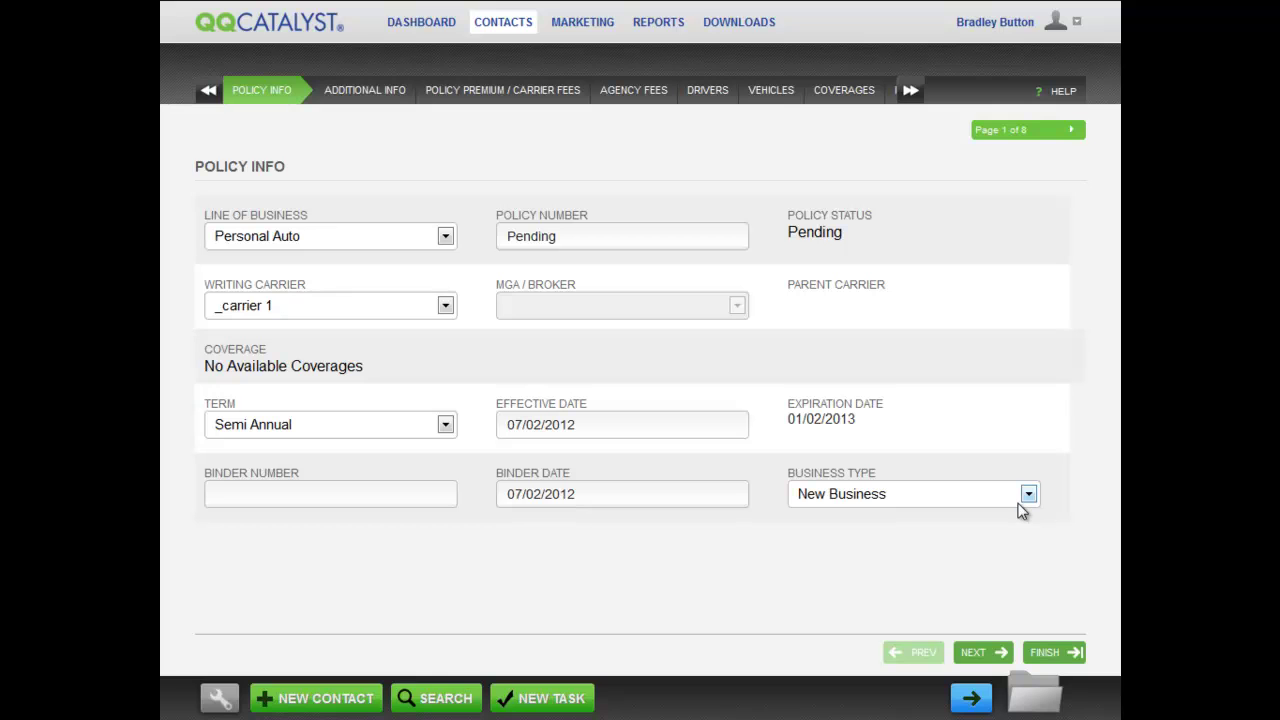
Look through the policy's detail pages: Policy Info, Additional Info, Policy Premium / Carrier Fees, Agency Fees and Drivers
click(617, 92)
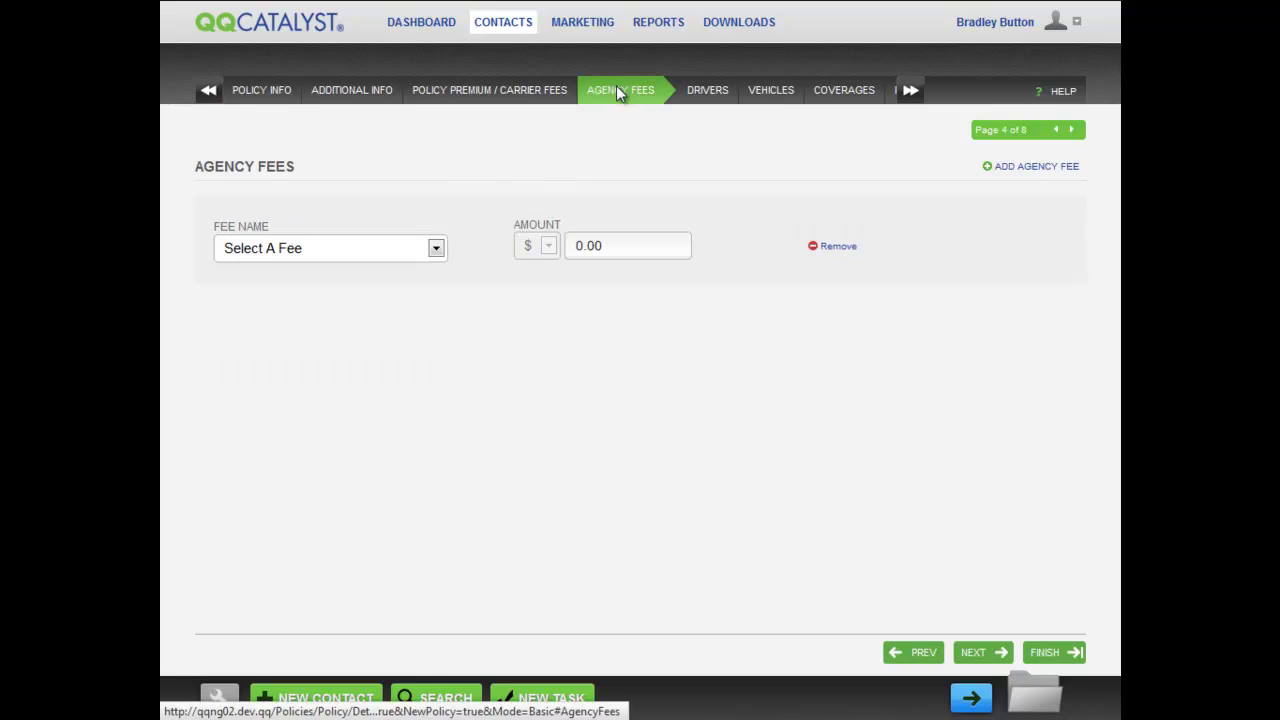
click(362, 94)
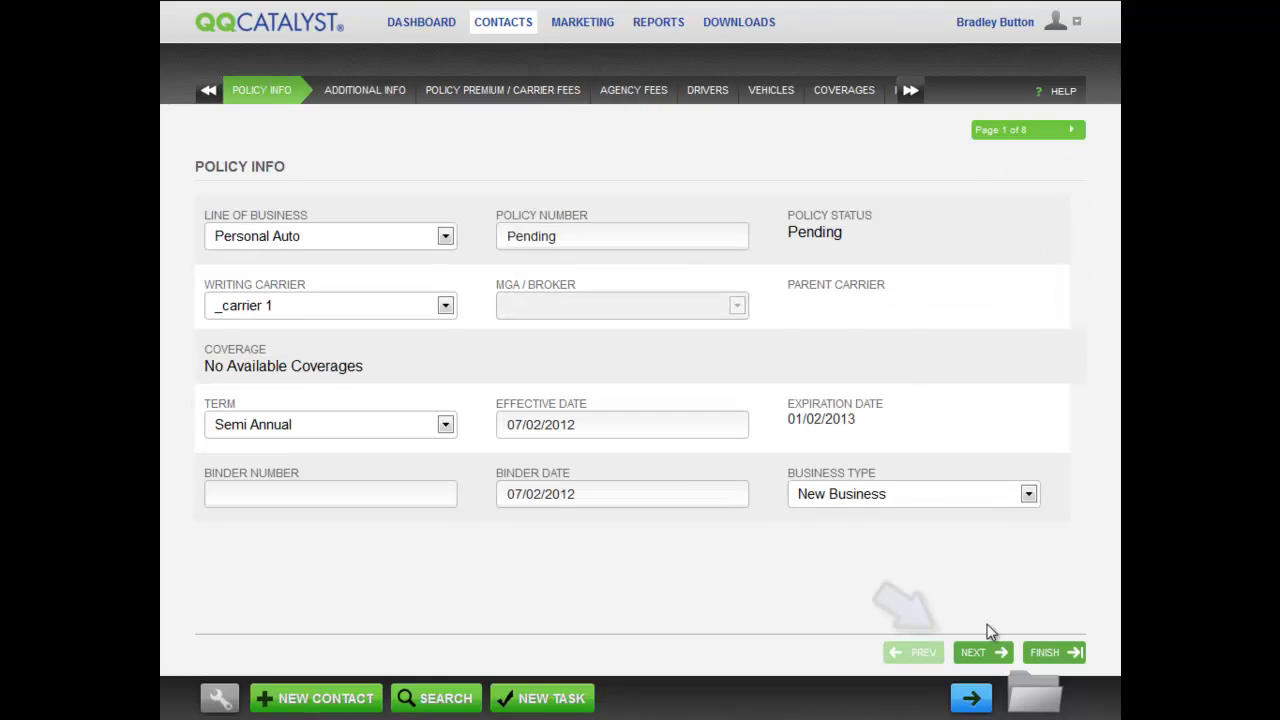
click(990, 652)
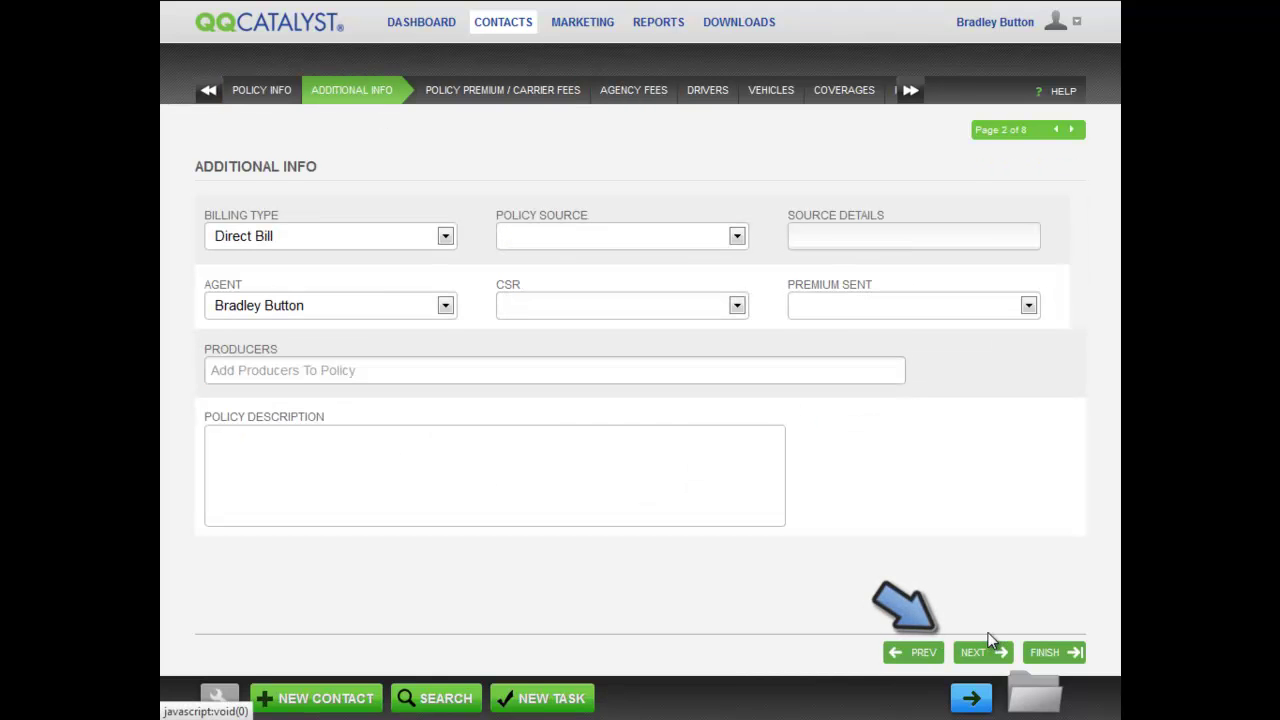
click(920, 654)
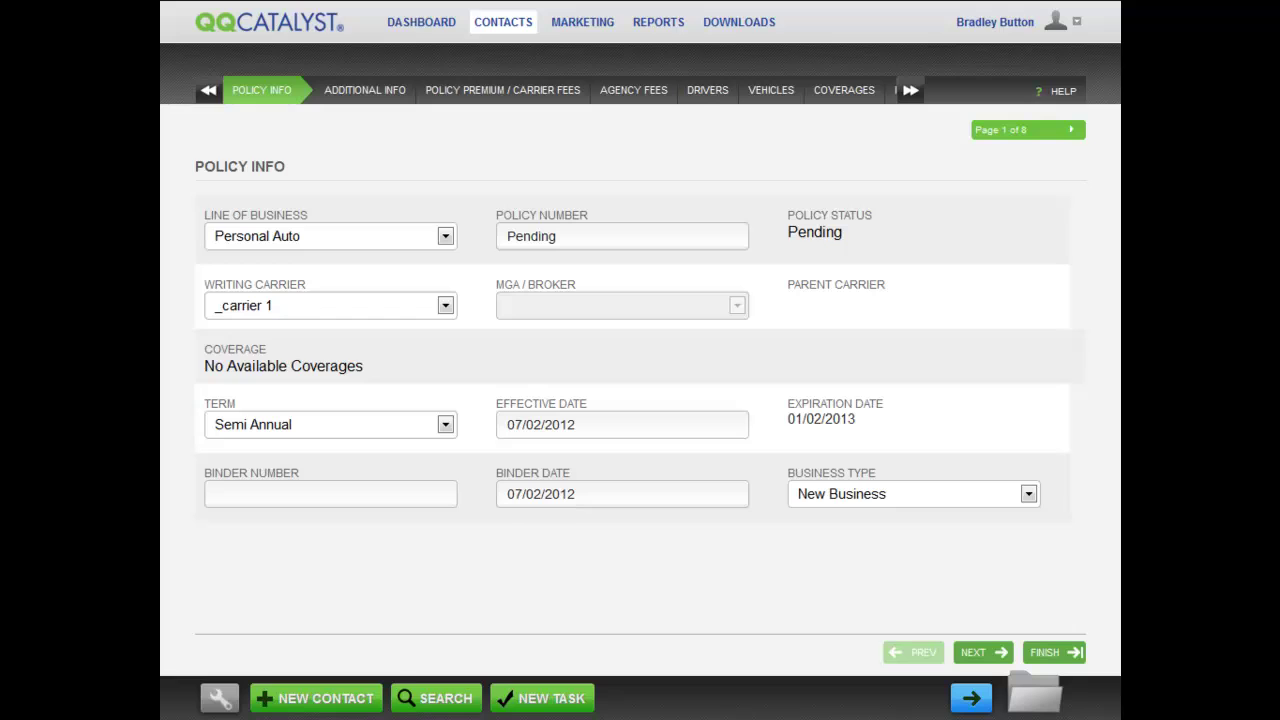
click(712, 88)
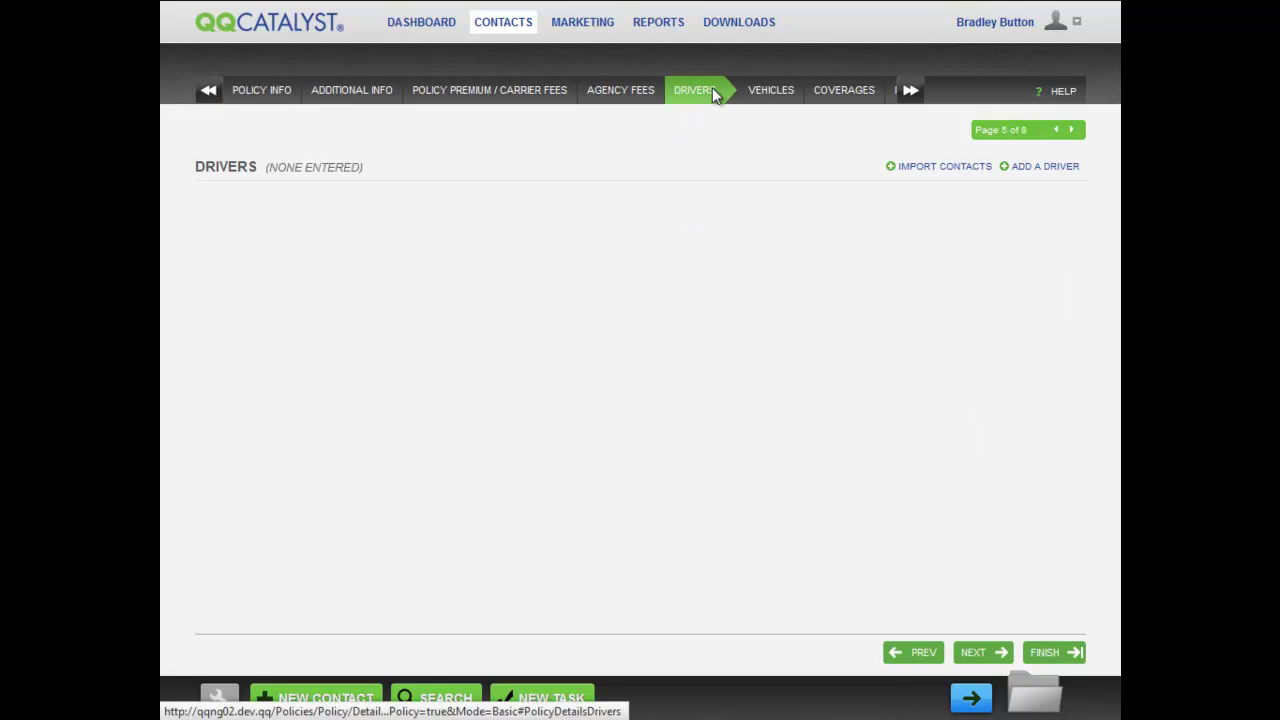
click(468, 101)
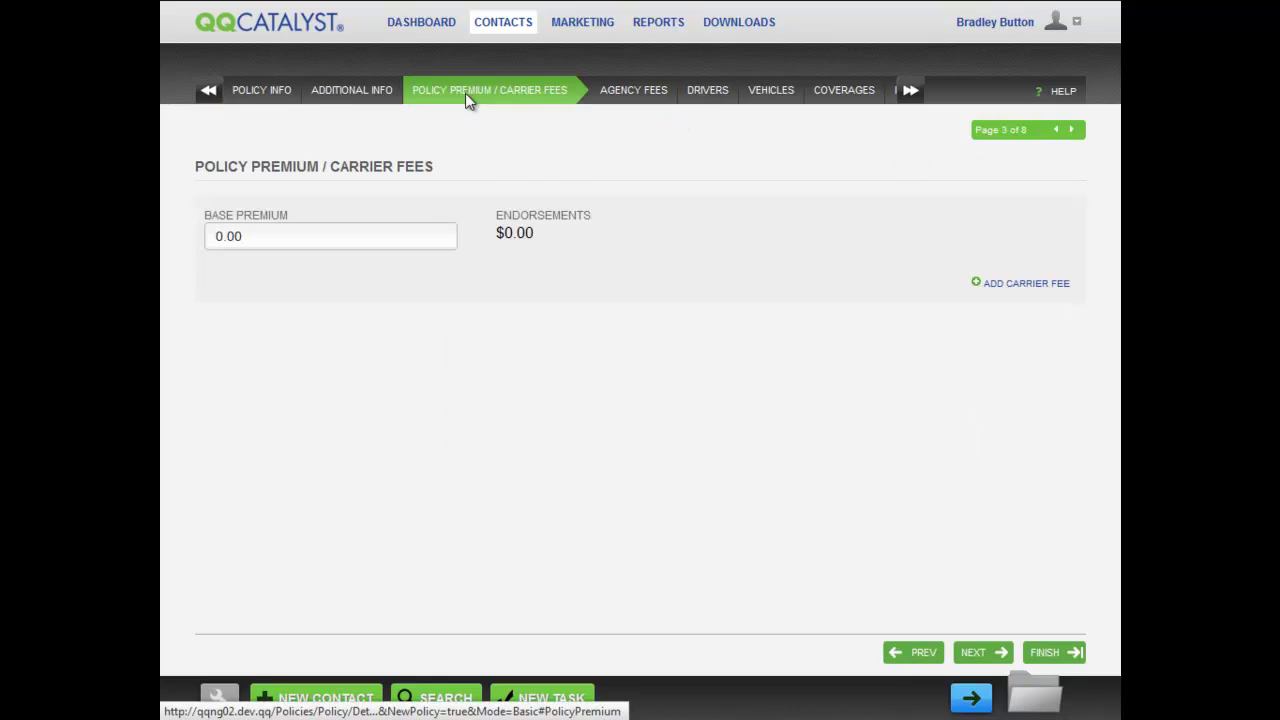
click(1074, 132)
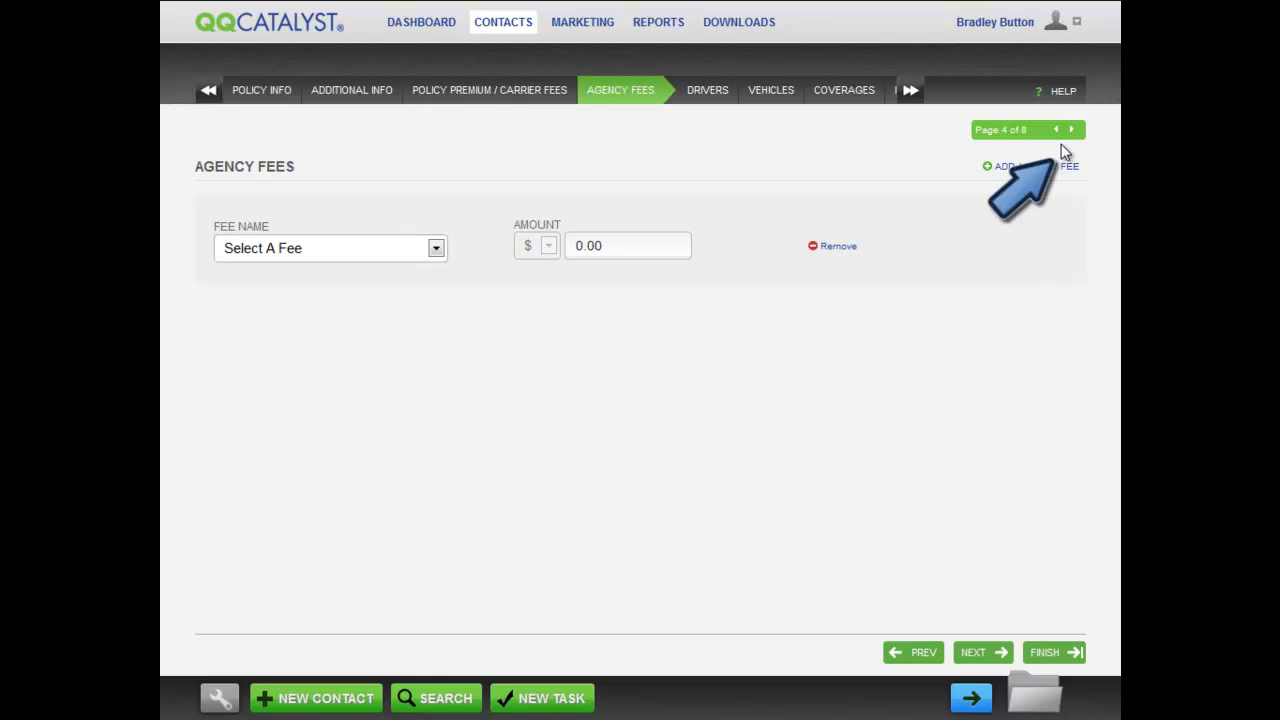
click(1056, 132)
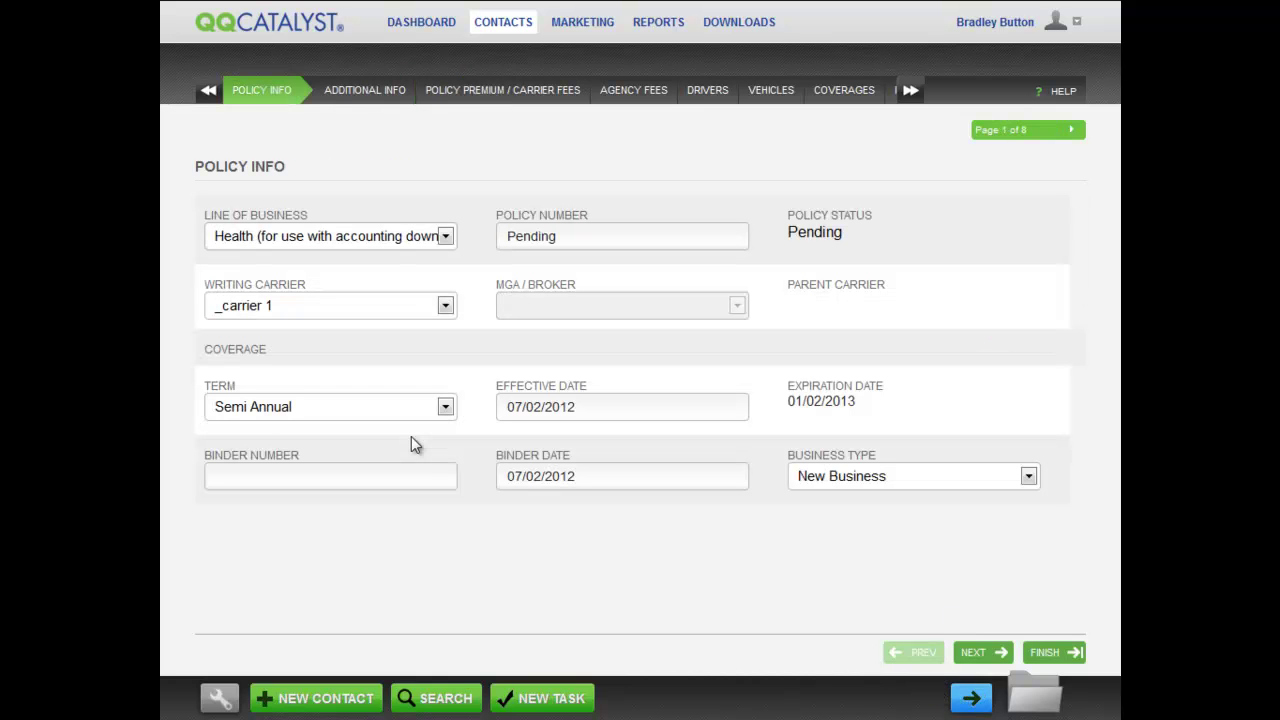
Change the policy's term to Annual in its Policy Info
click(444, 407)
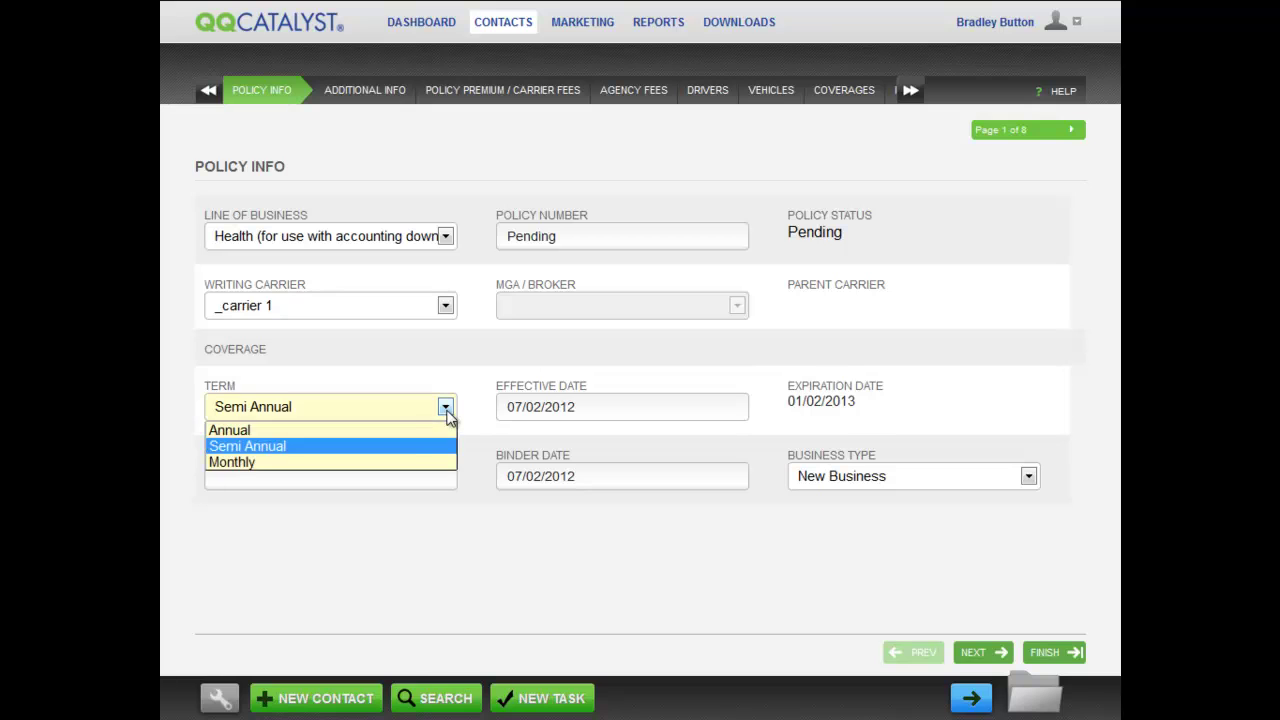
click(418, 431)
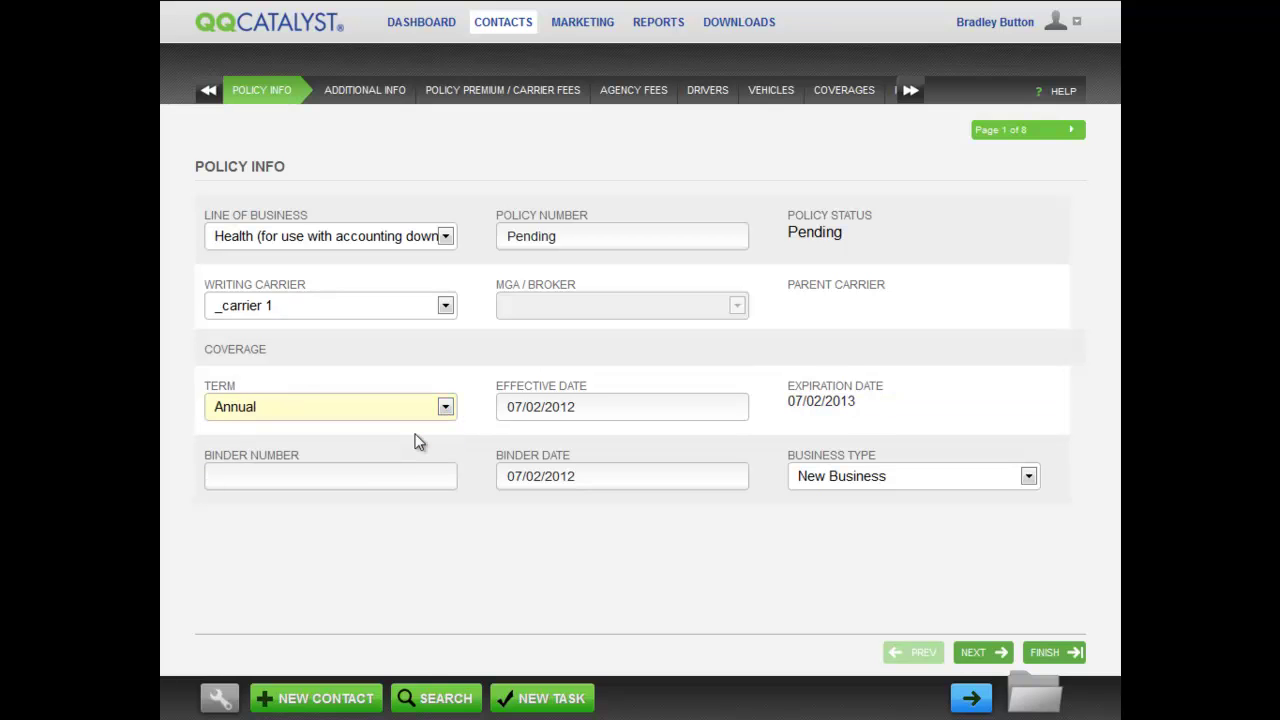
double_click(418, 442)
Choose Agency Bill as the billing type in the policy's Additional Info
click(446, 238)
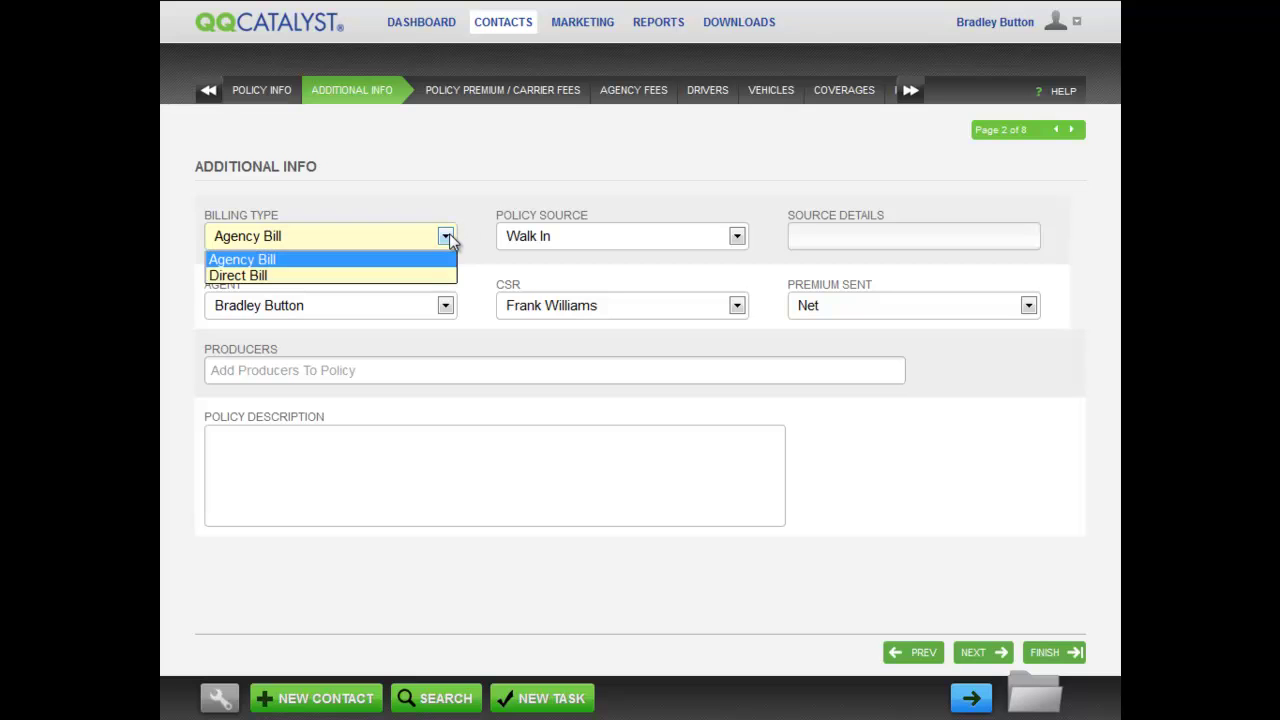
click(430, 262)
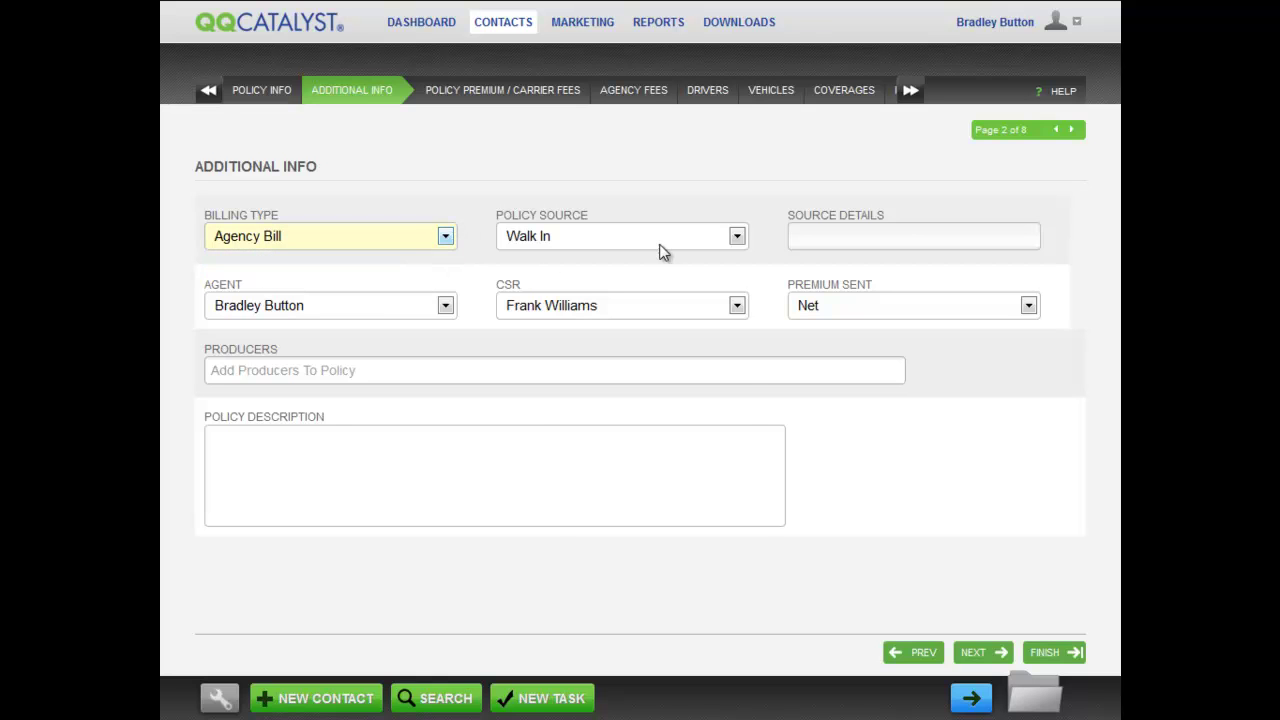
Keep Walk In as the policy source and set Premium Sent to Gross in the policy's Additional Info
click(737, 238)
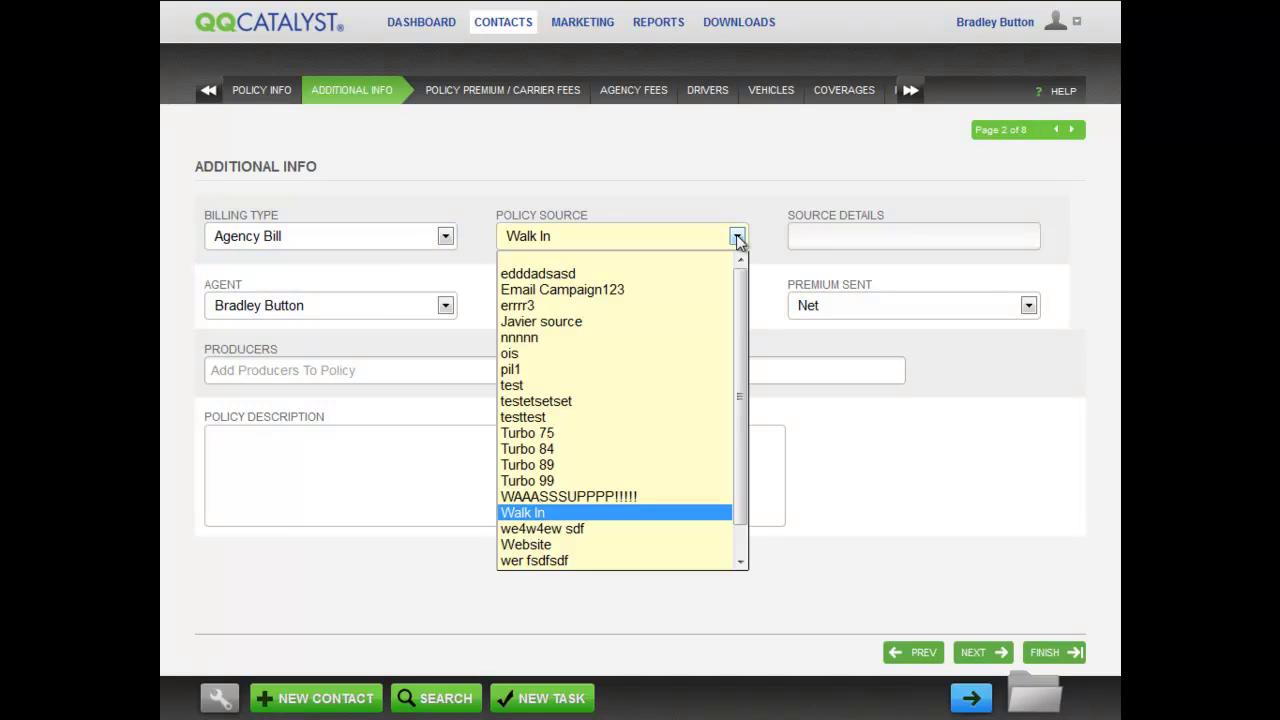
click(638, 515)
click(1029, 306)
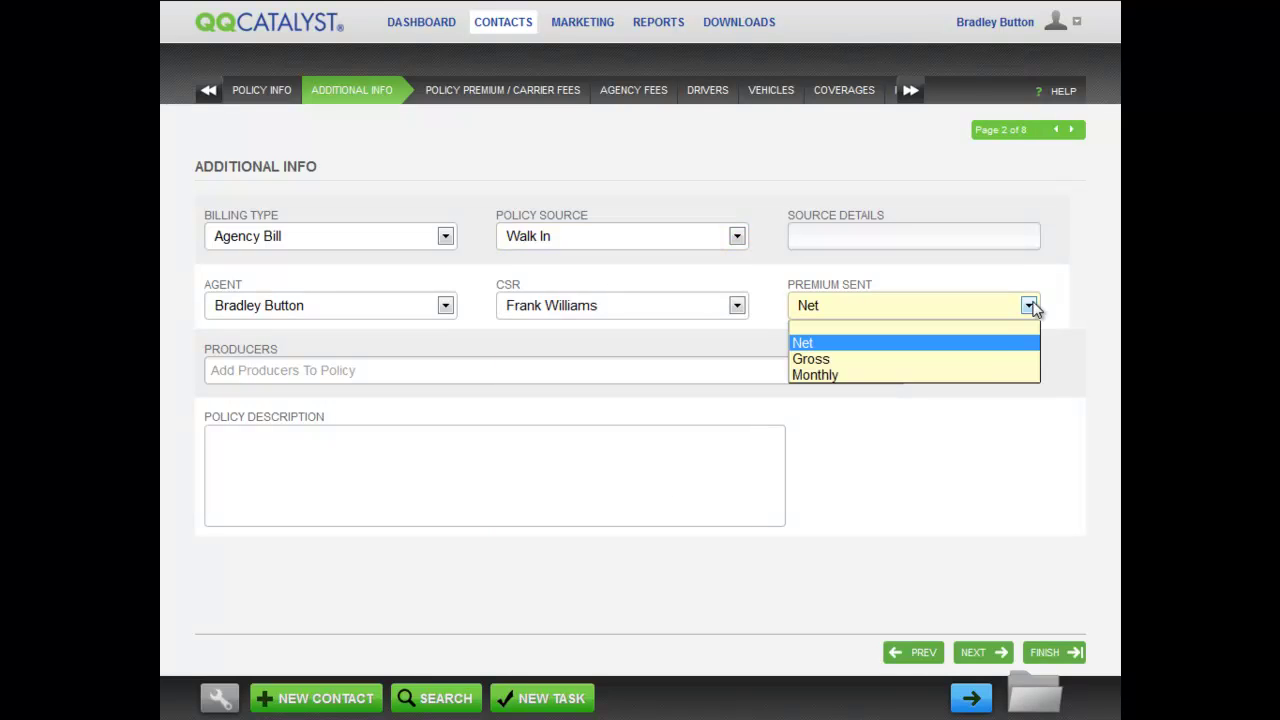
click(978, 358)
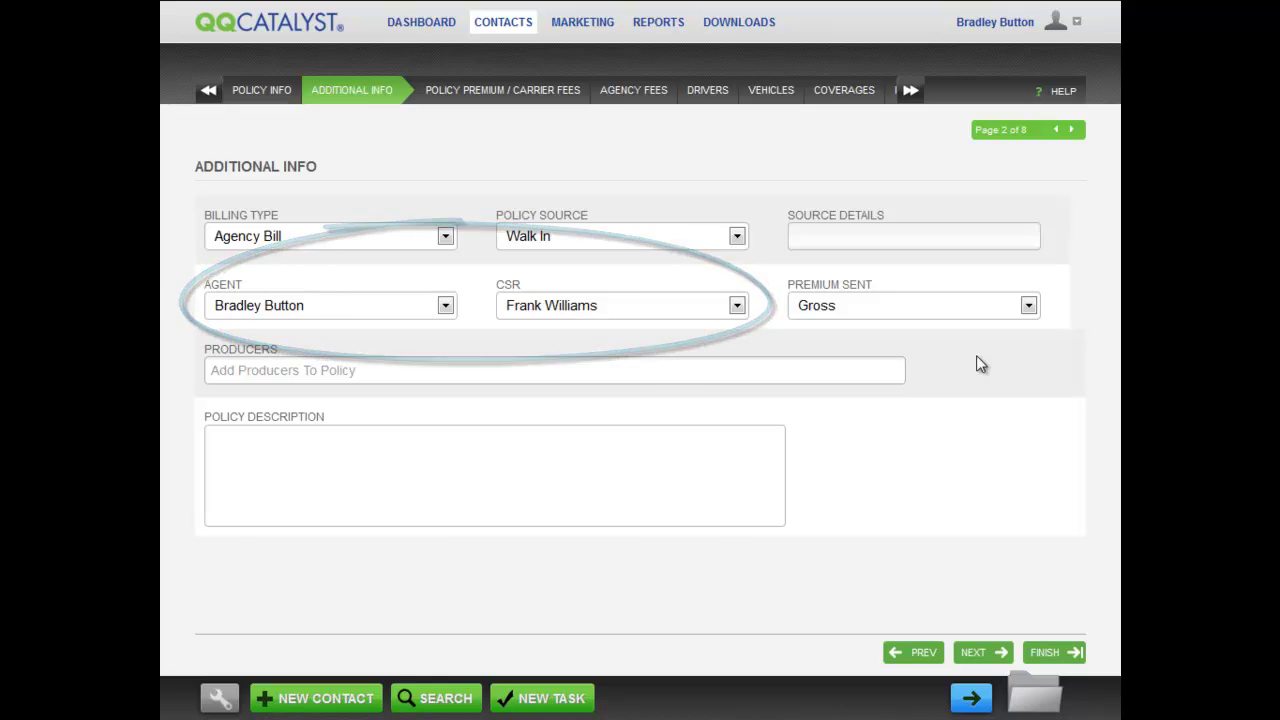
Add two producers from the available list to the policy
click(300, 368)
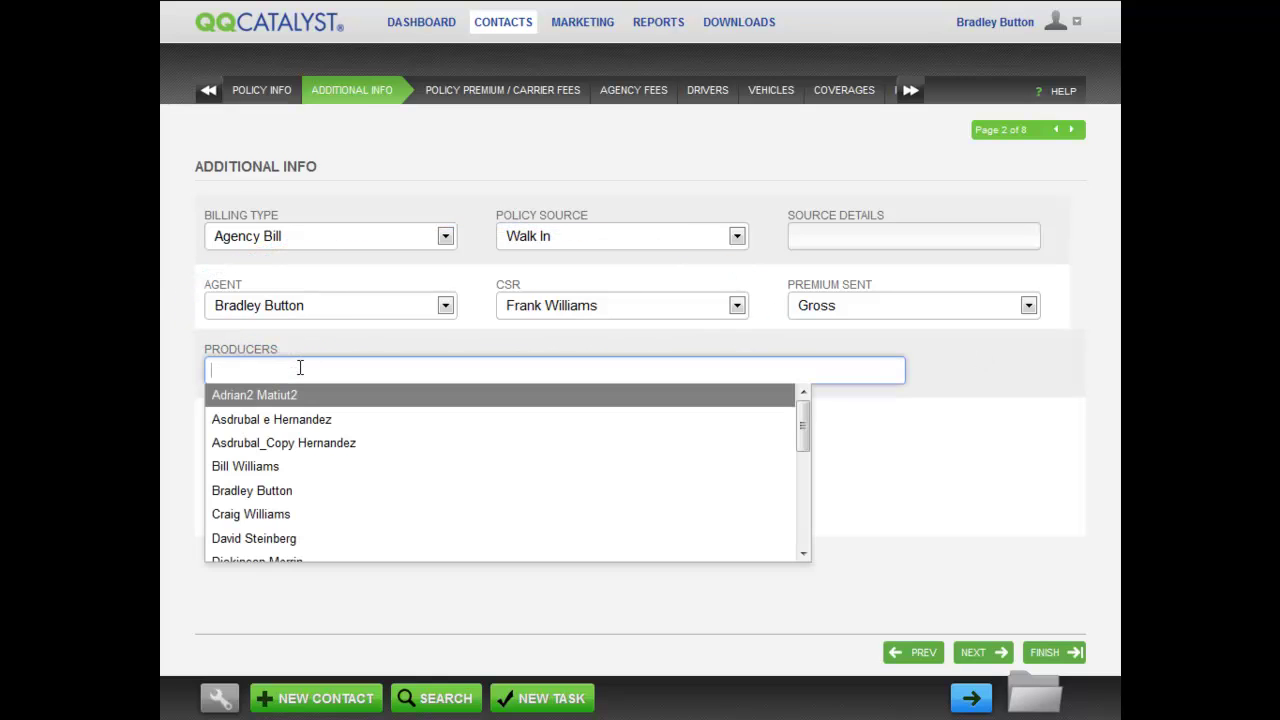
click(273, 468)
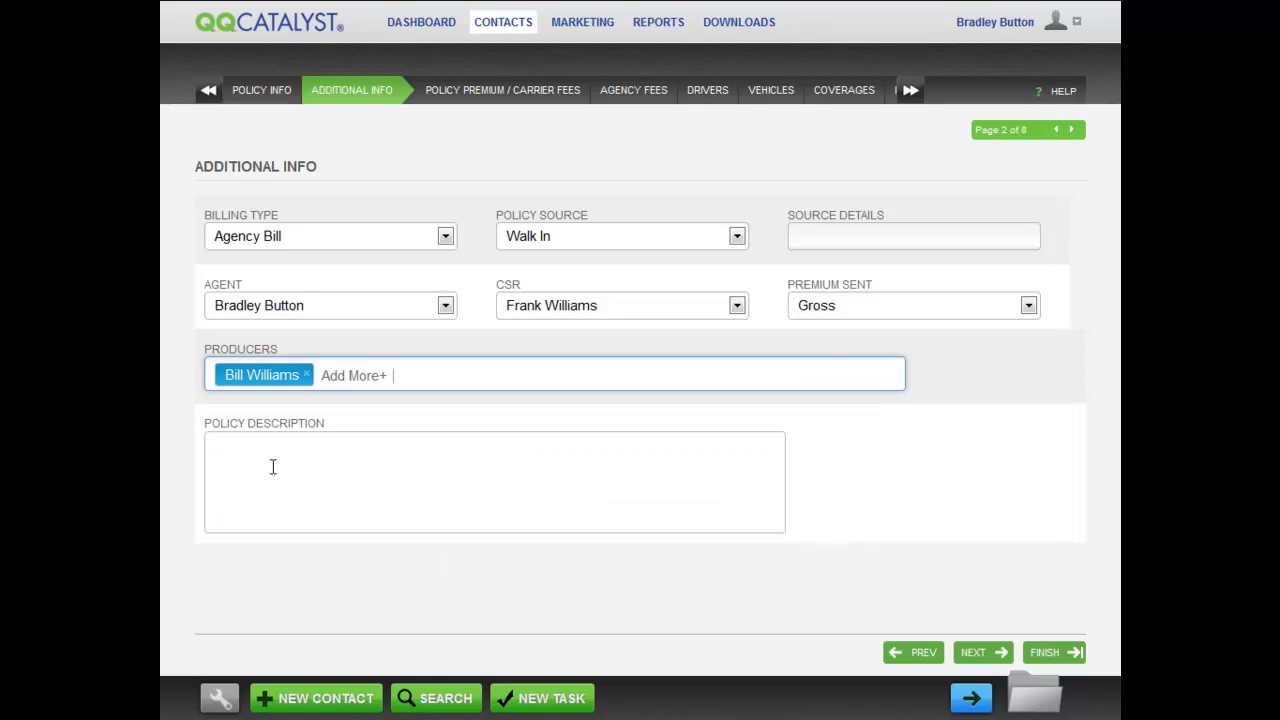
click(353, 385)
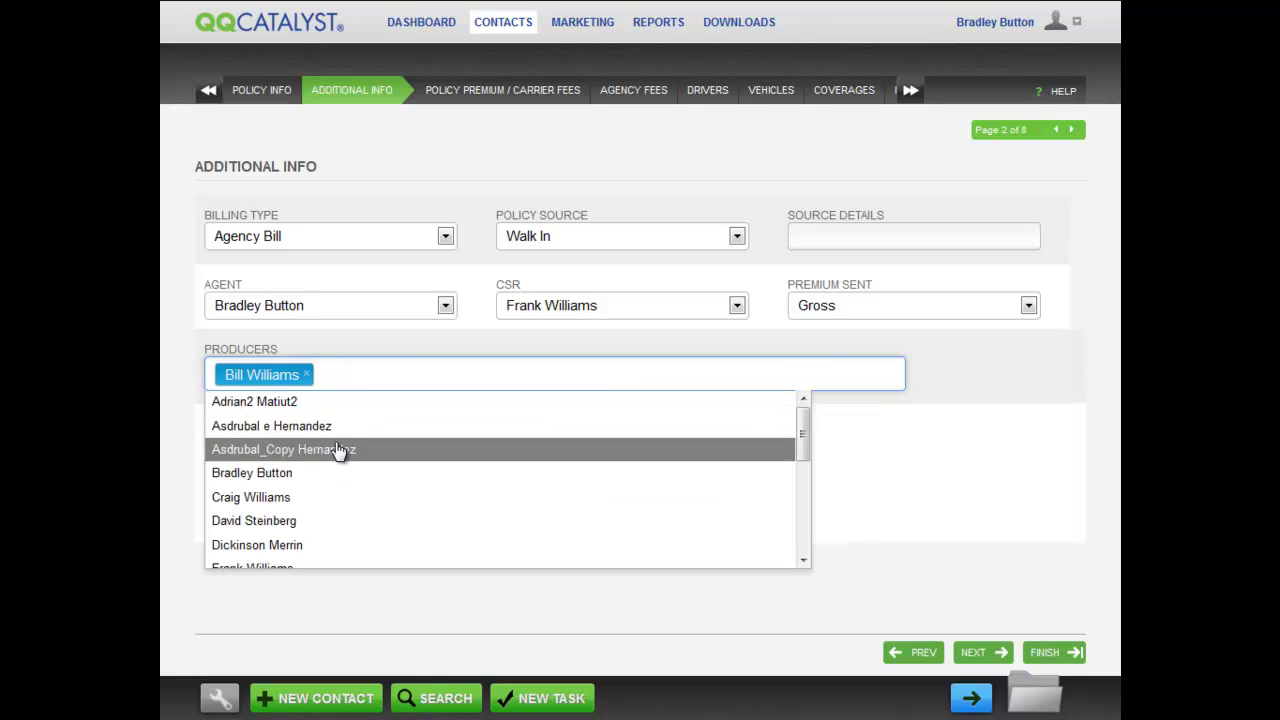
click(311, 484)
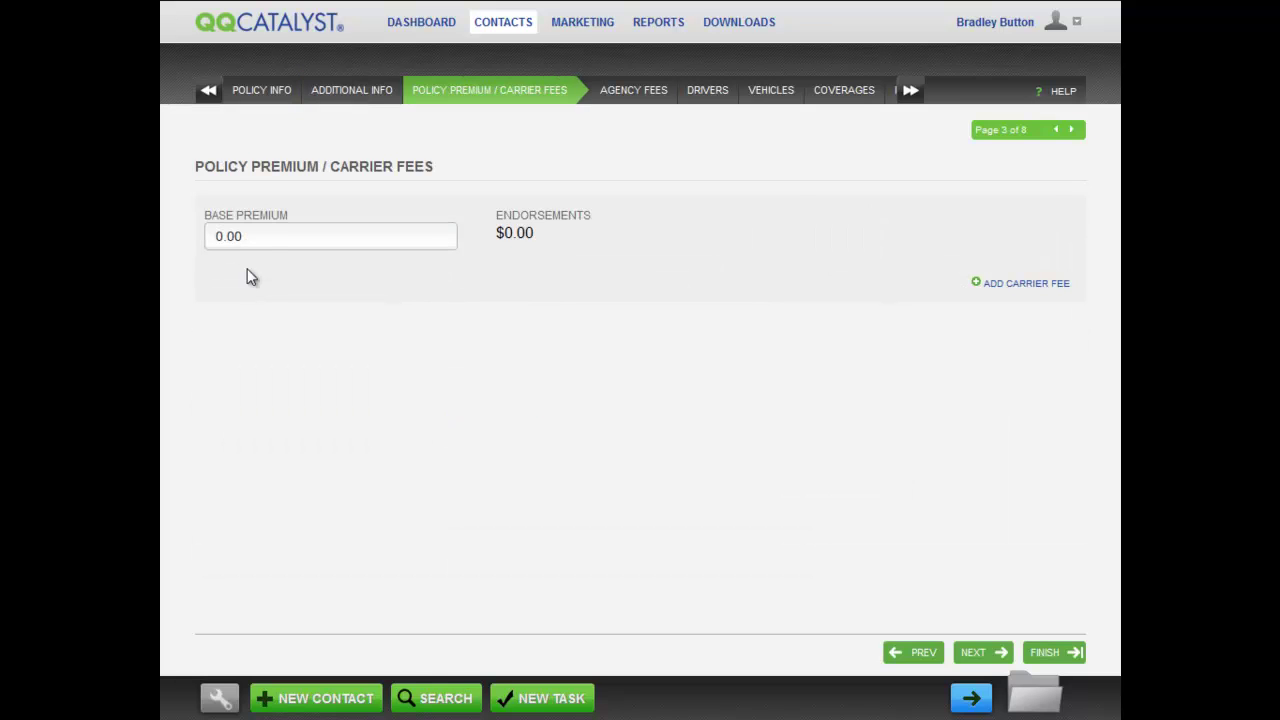
Set the policy's base premium to 50.00
click(251, 236)
key(BackSpace)
key(BackSpace)
key(BackSpace)
key(BackSpace)
text(50.00)
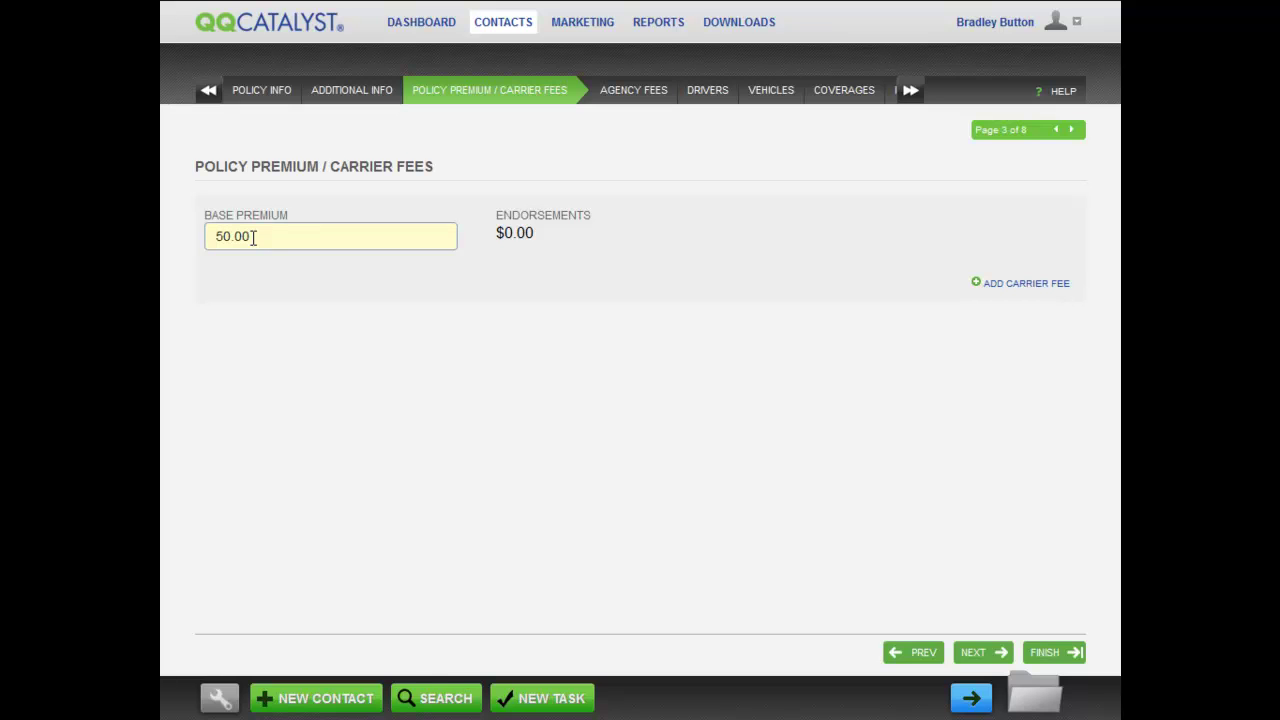
click(317, 319)
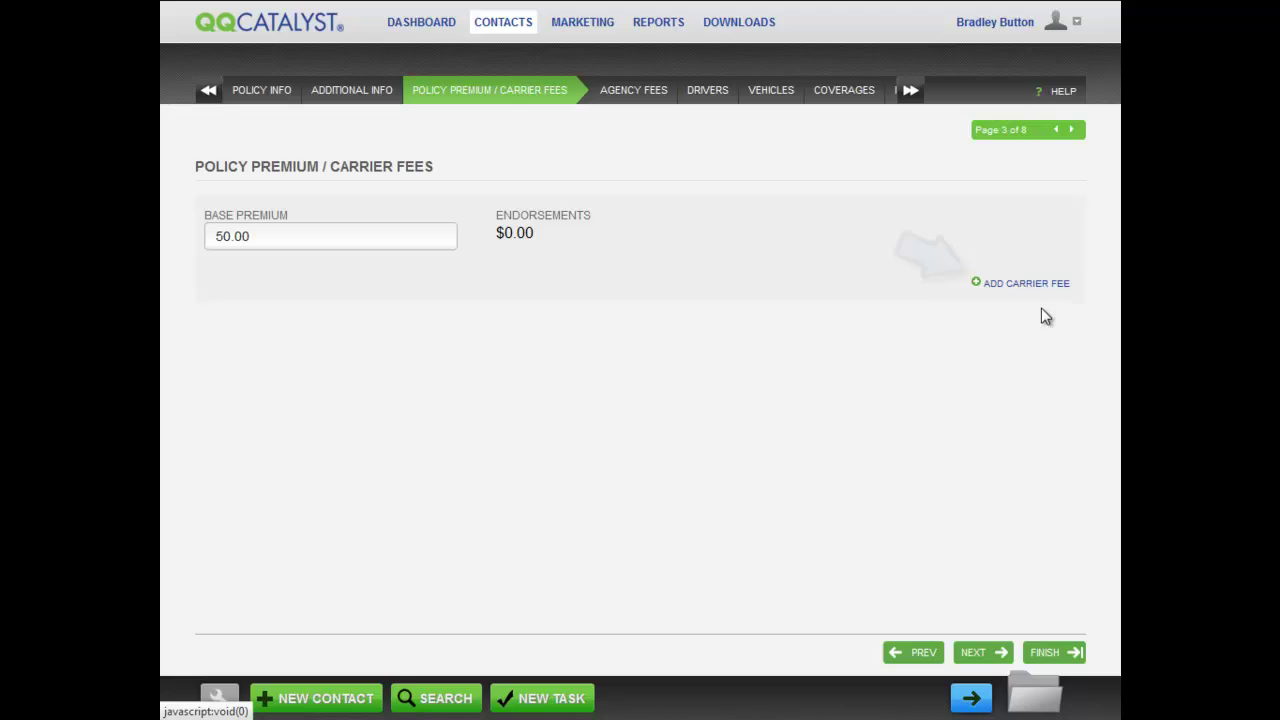
Add Carrier Fee10 to the policy's carrier fees and set its amount to $50.55
click(1043, 290)
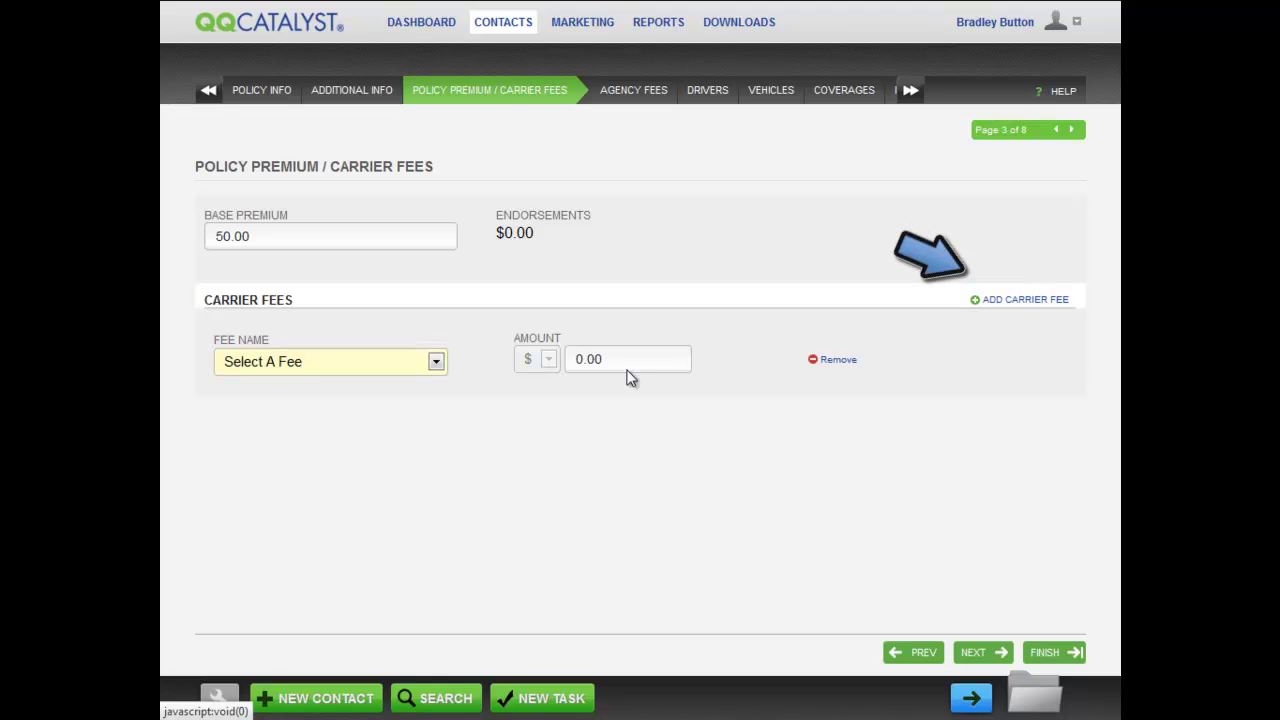
click(437, 362)
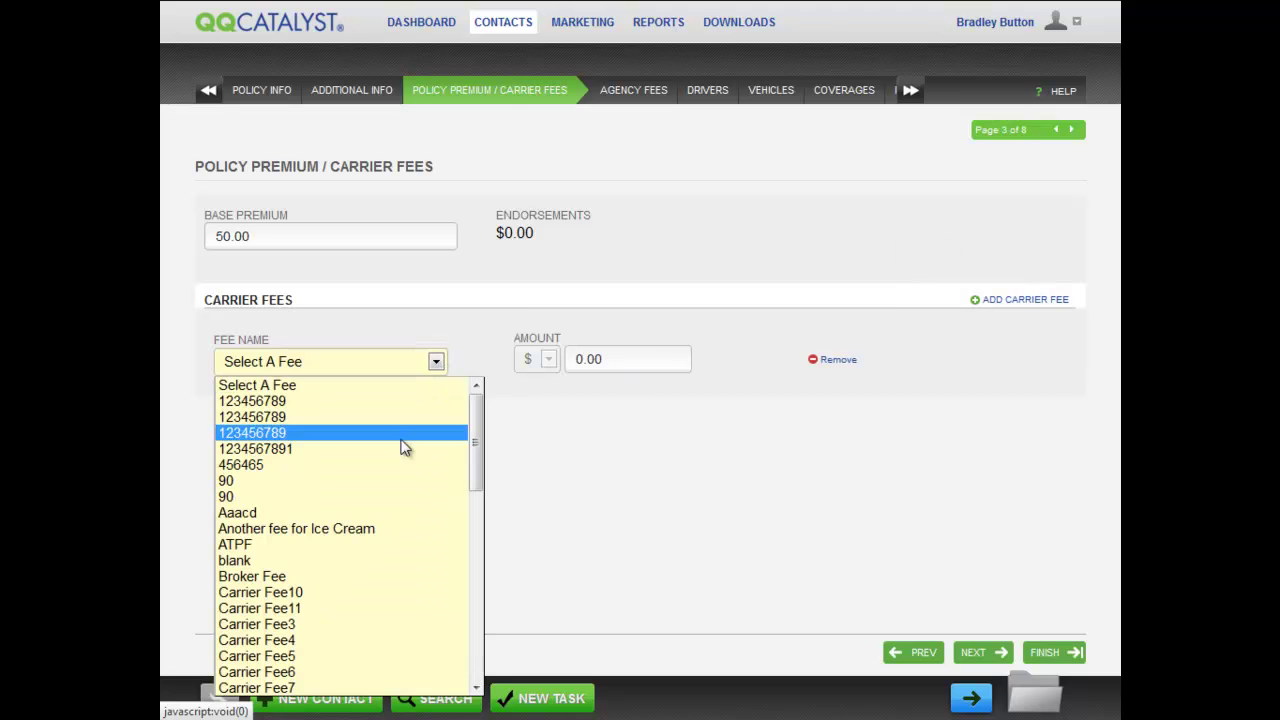
click(357, 593)
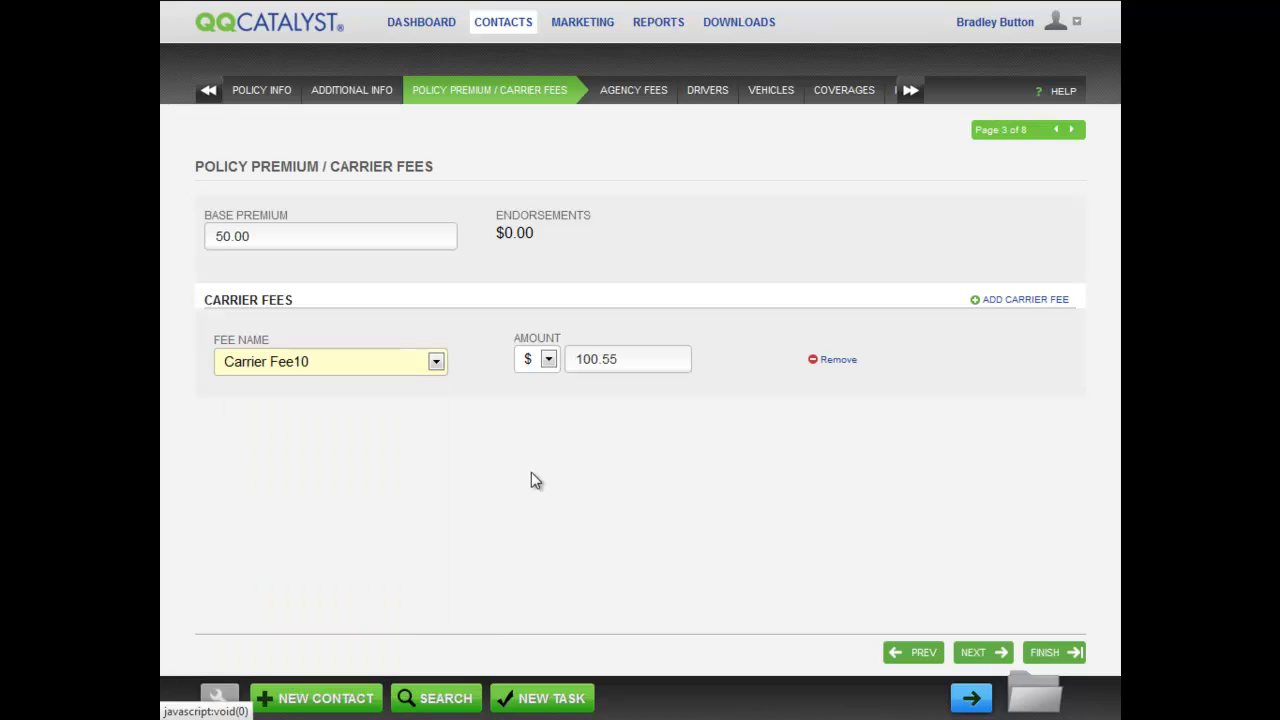
click(598, 358)
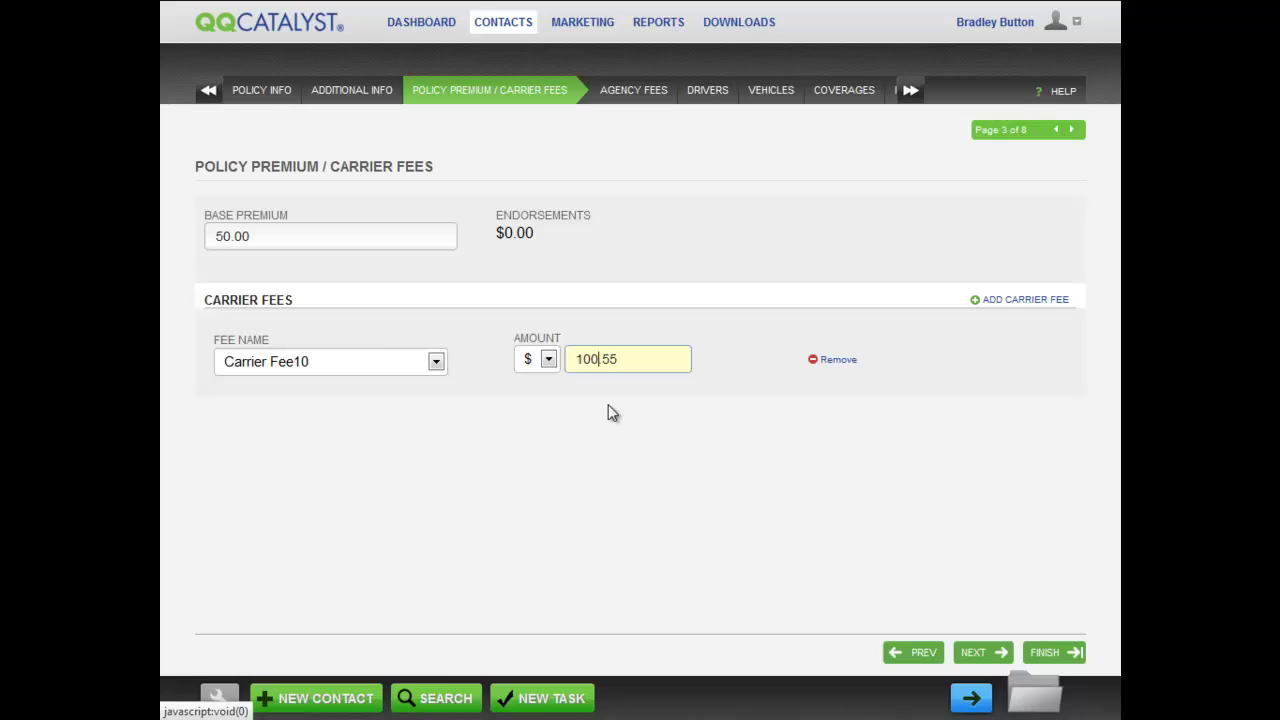
key(BackSpace)
key(BackSpace)
key(BackSpace)
text(50)
click(711, 421)
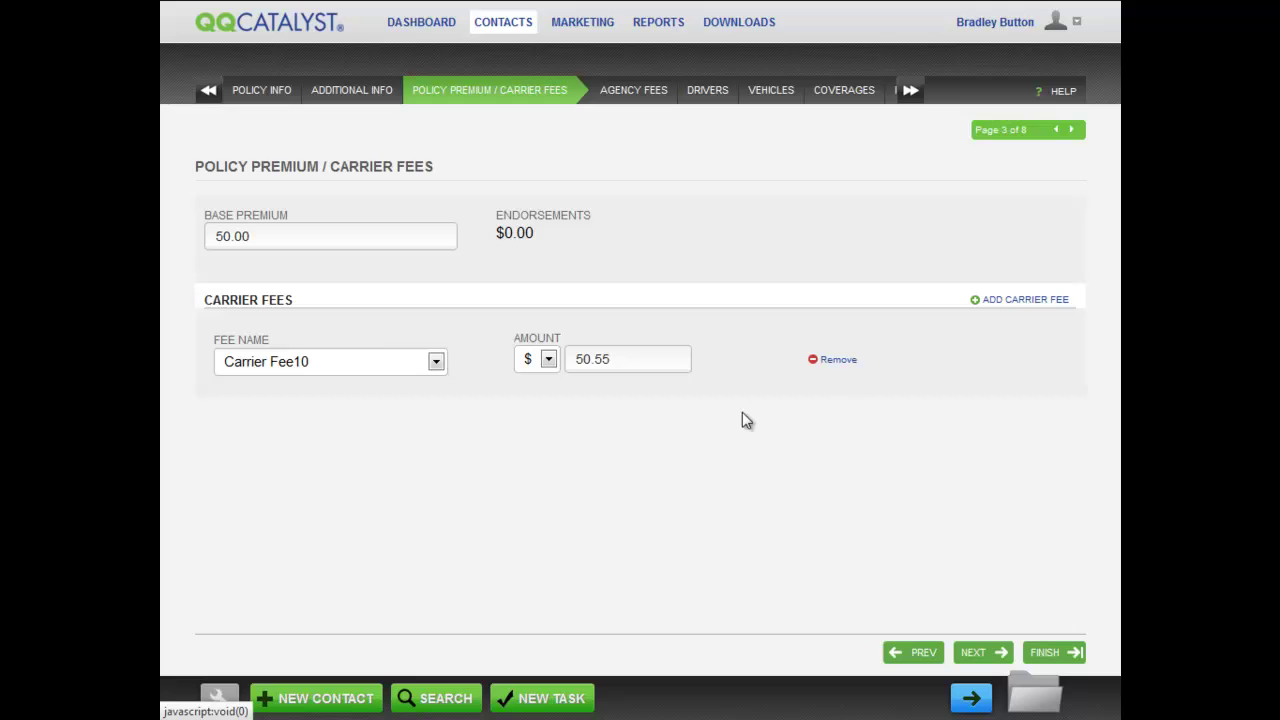
Add Carrier Fee6 as a second carrier fee on the policy
click(995, 302)
click(436, 451)
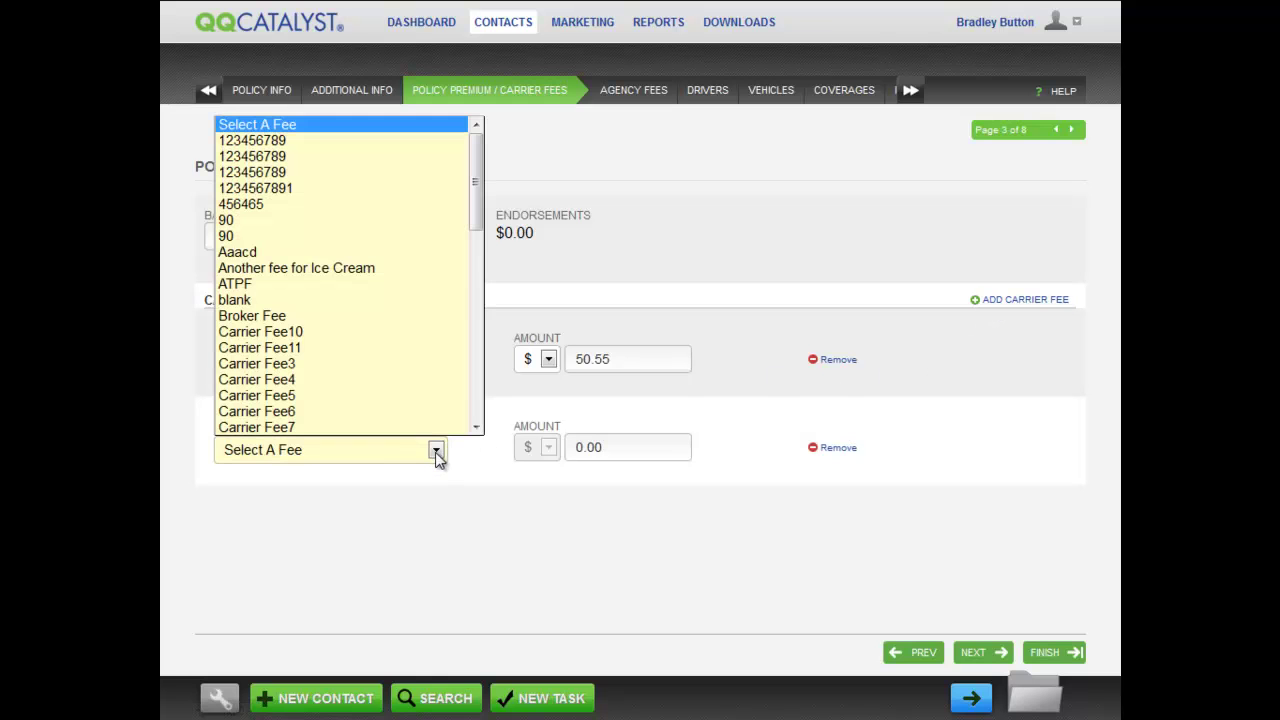
click(391, 411)
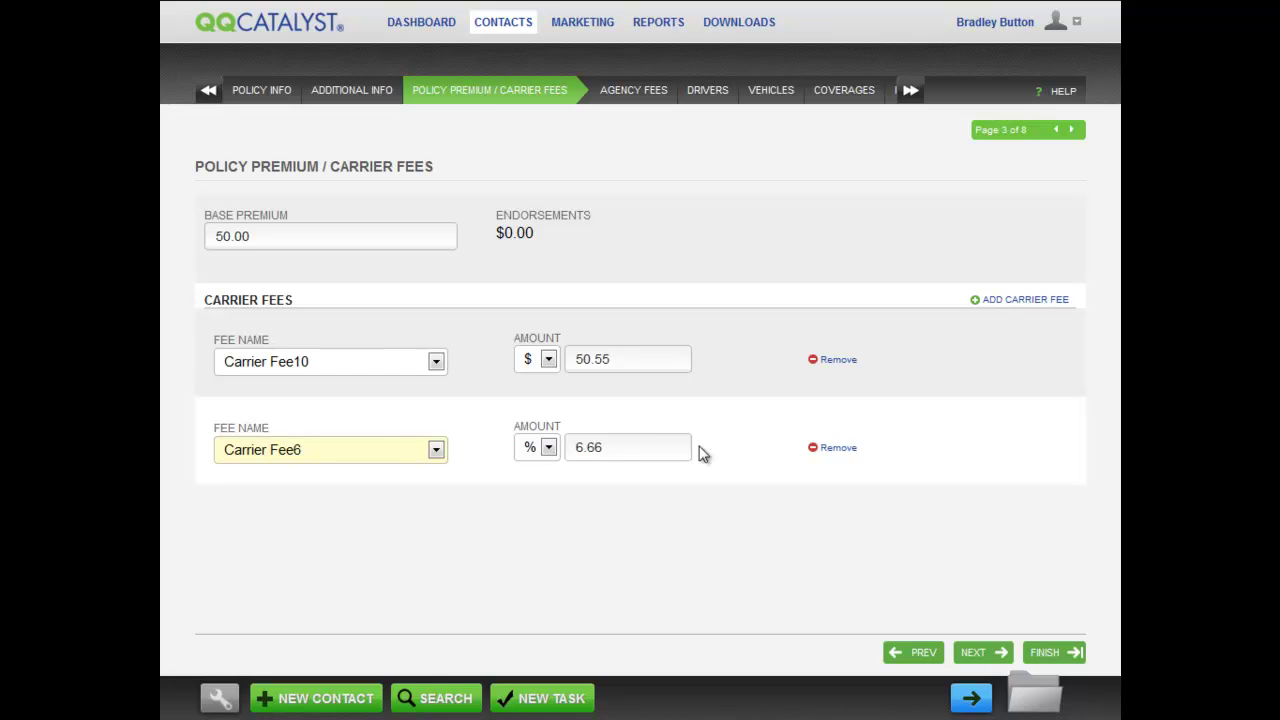
Add a third carrier fee, choose Carrier Fee4 for it, and open its amount for editing
click(1019, 303)
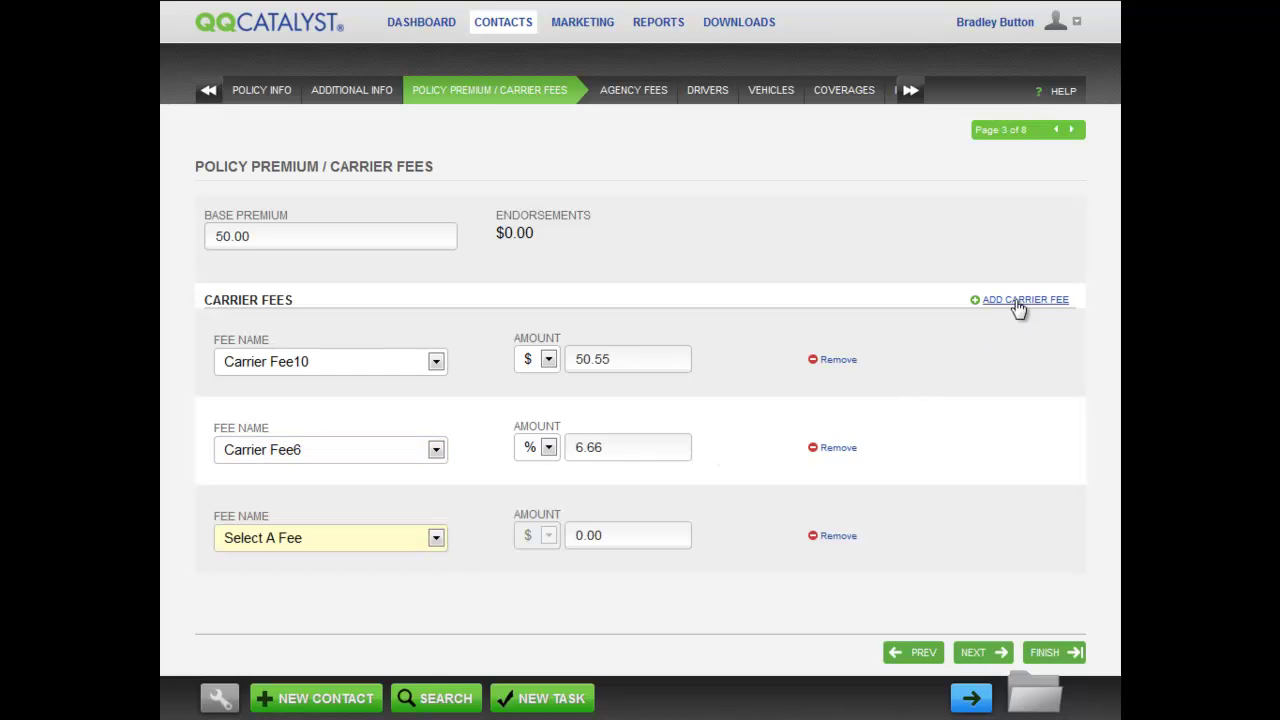
click(436, 540)
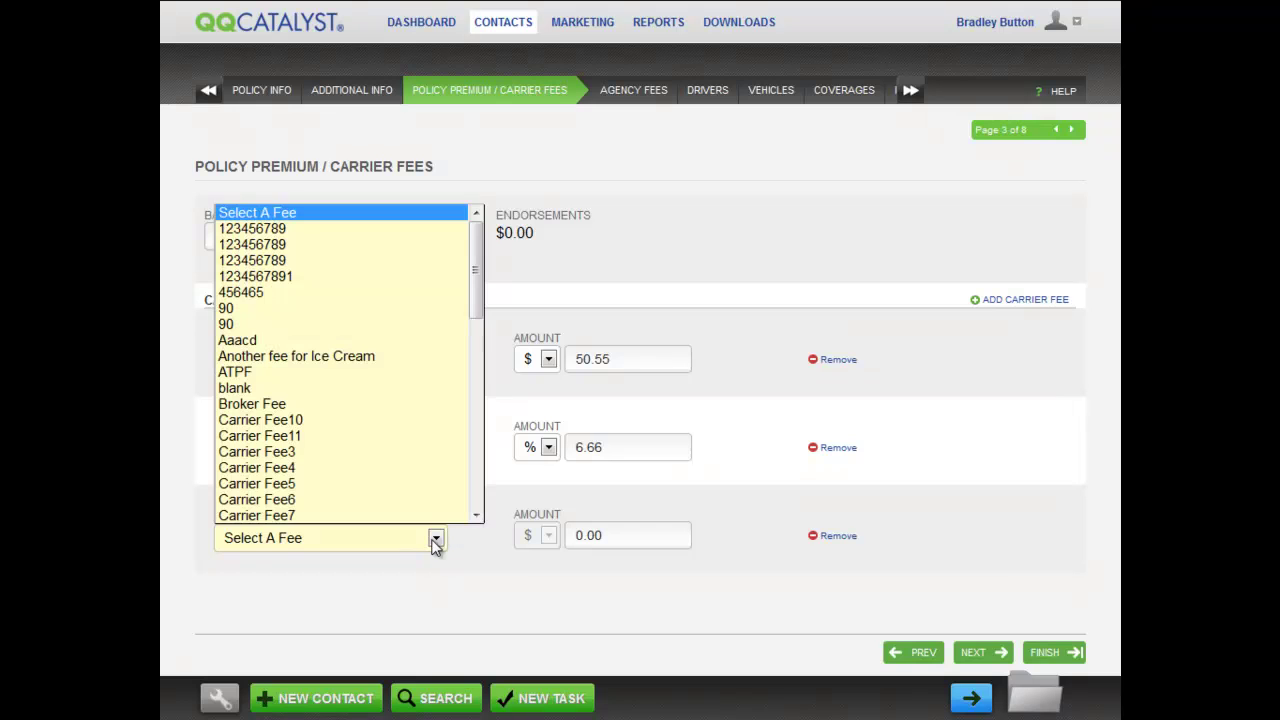
click(419, 467)
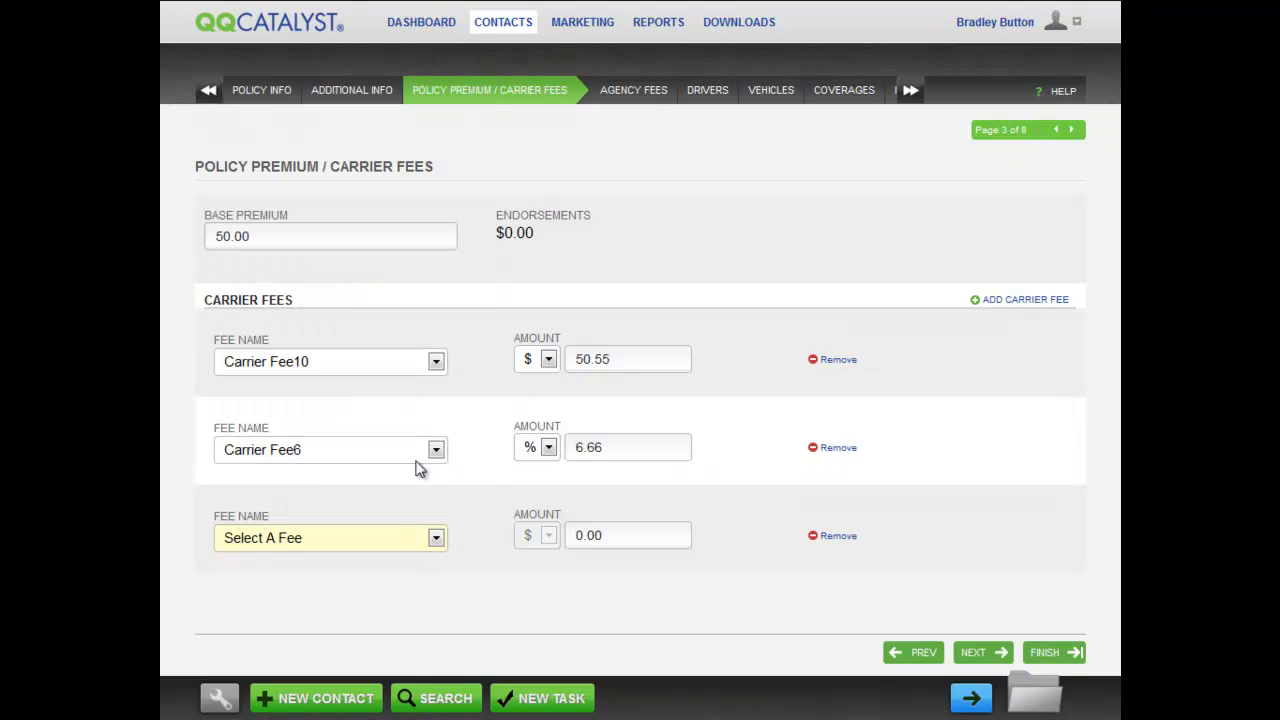
click(614, 540)
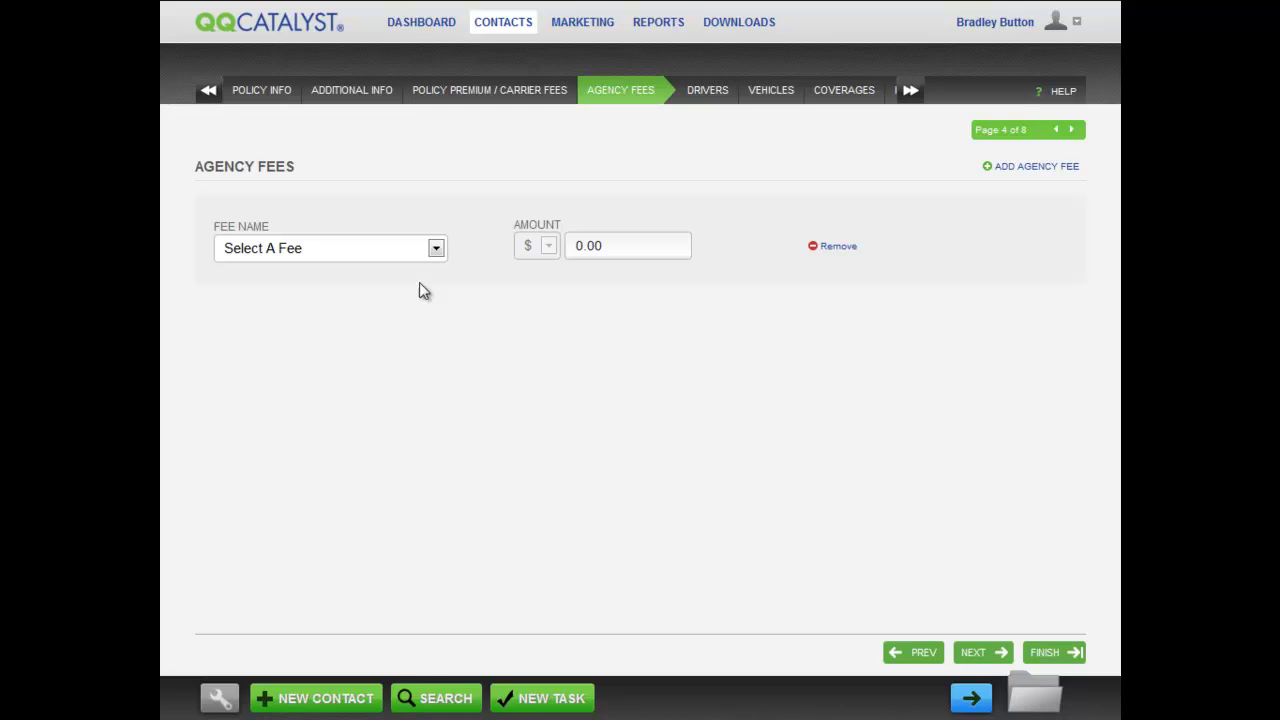
Add ADI Agency Fee1 and ADI Agency Fee2 as the policy's agency fees
click(436, 248)
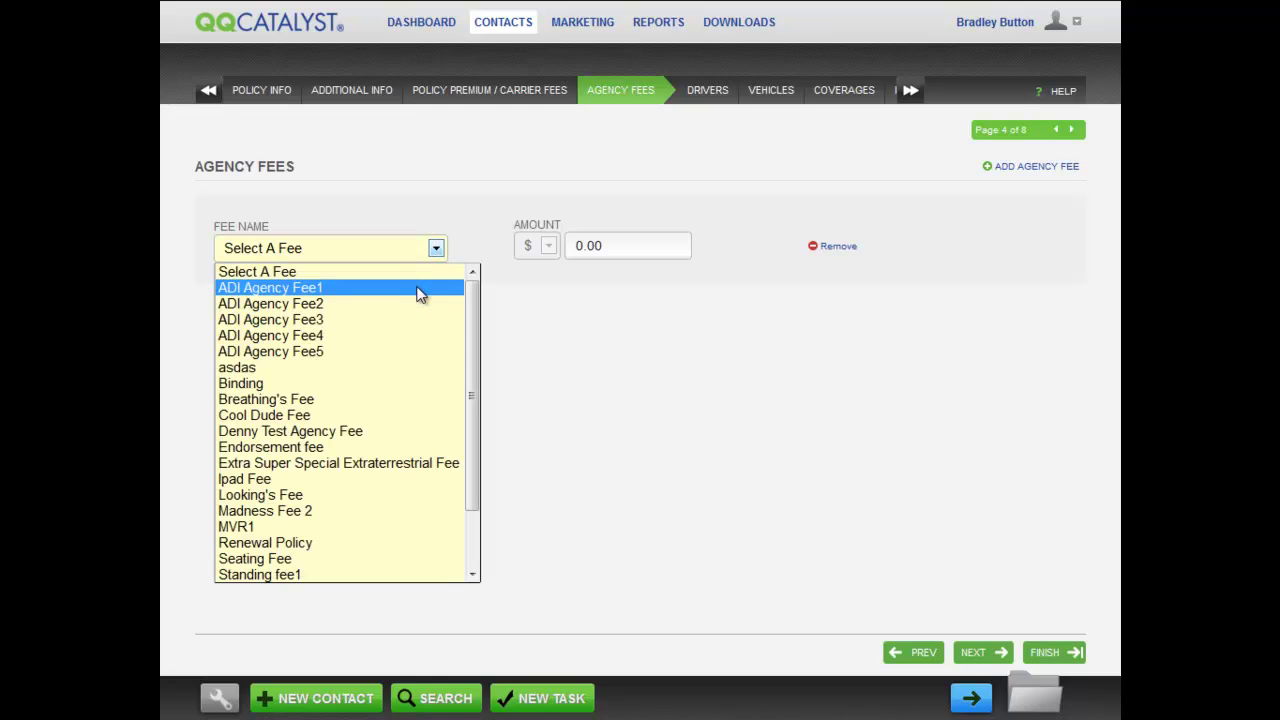
click(420, 290)
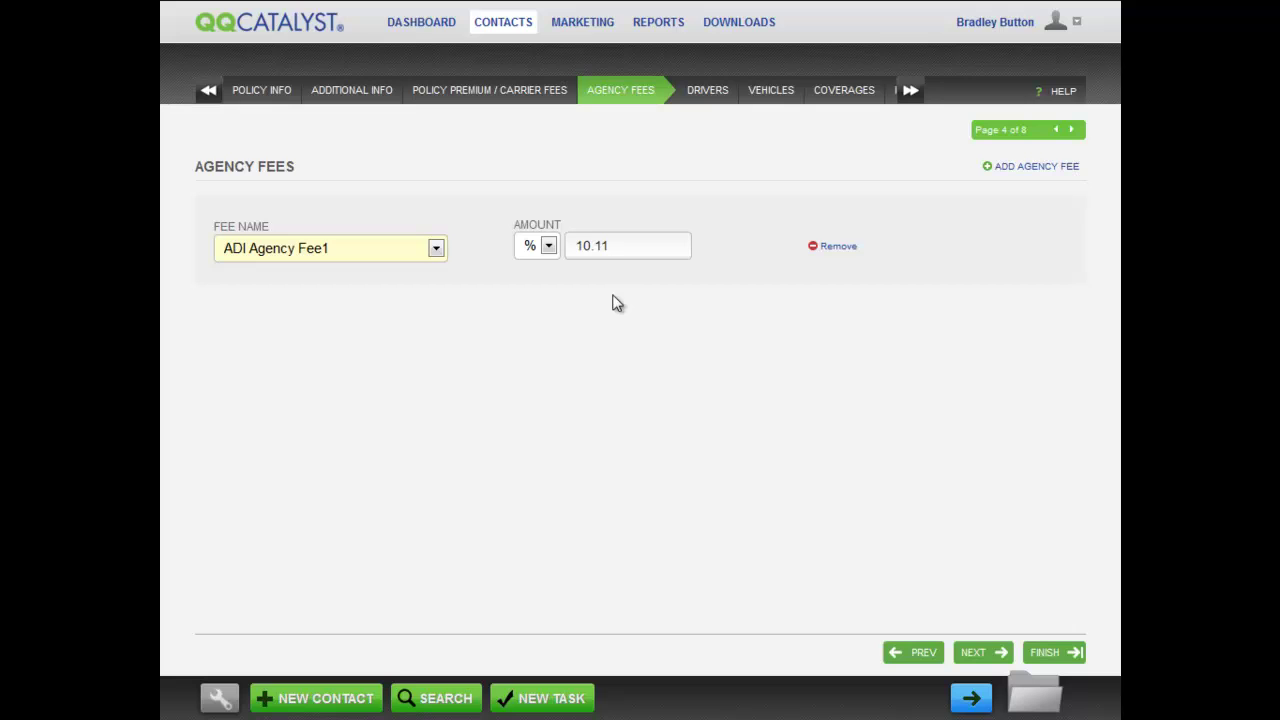
click(1008, 168)
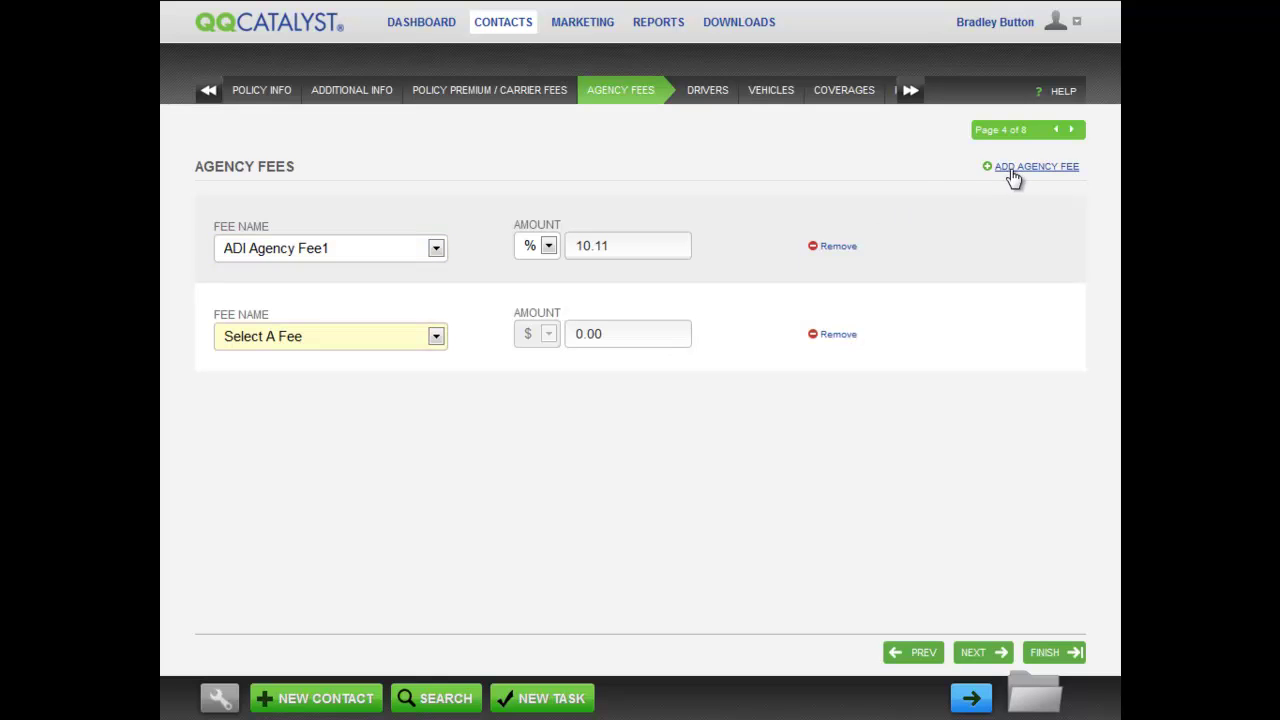
click(436, 336)
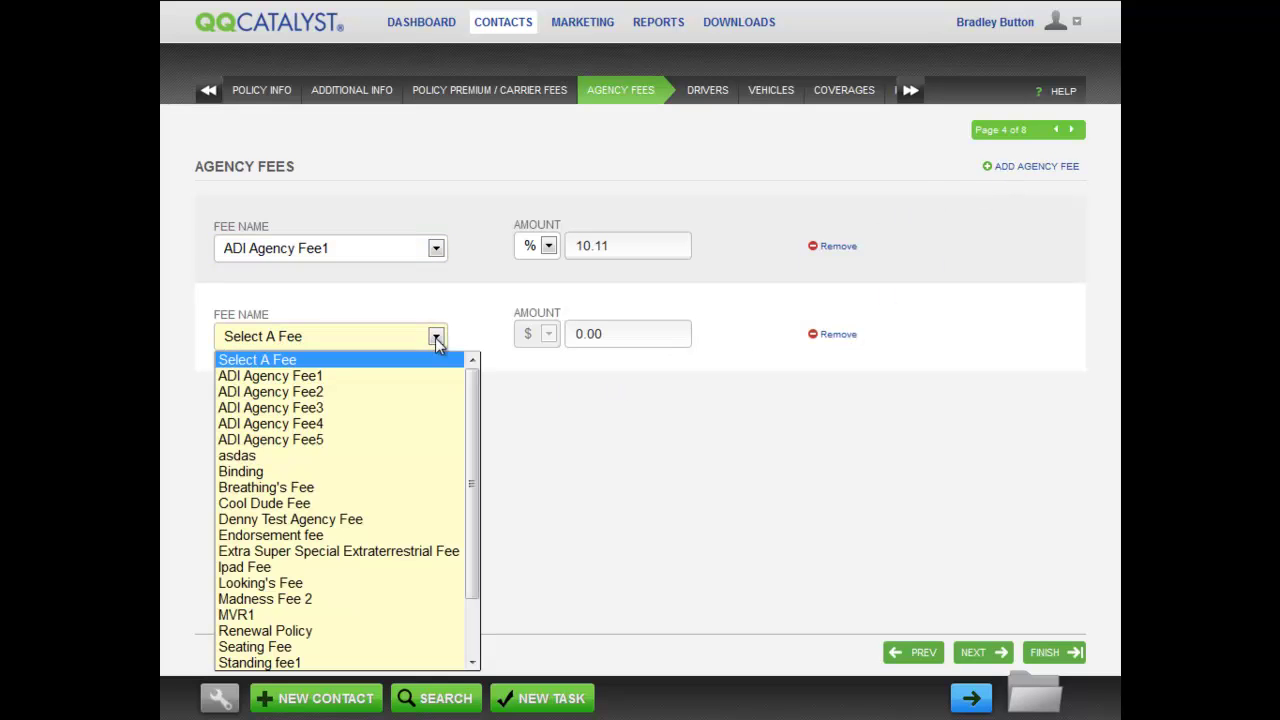
click(420, 400)
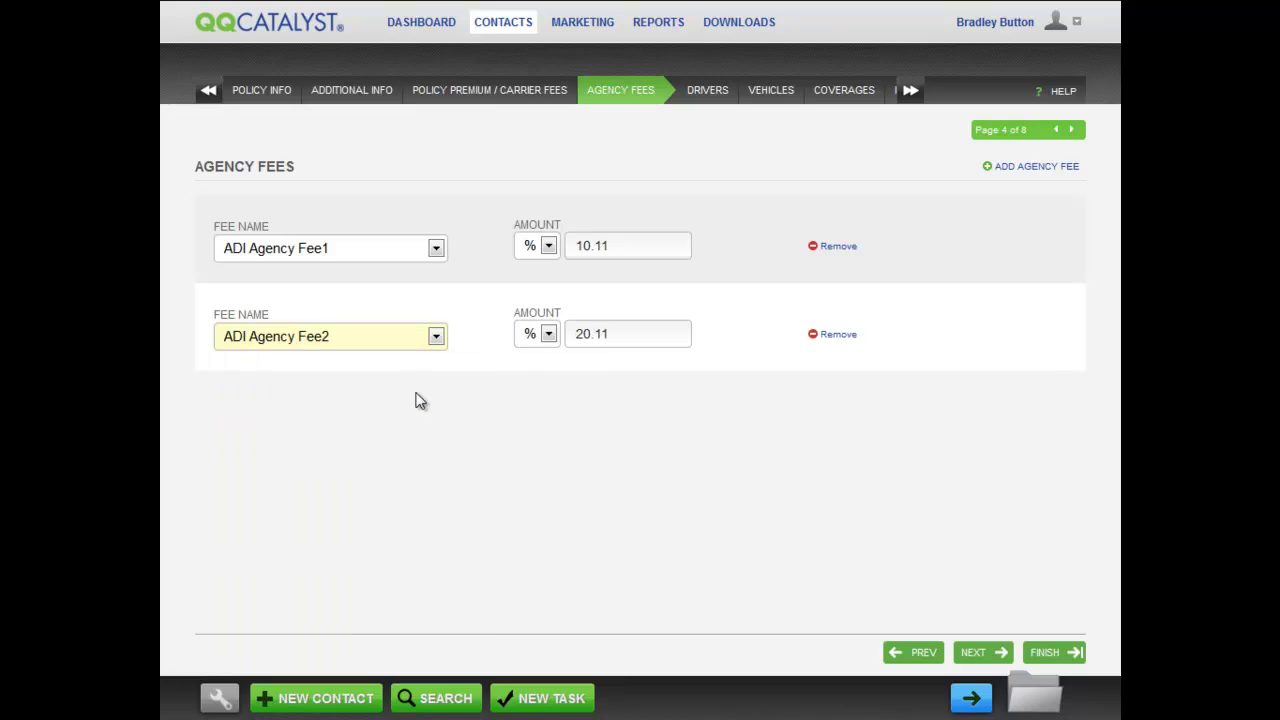
Set the amount of ADI Agency Fee2 to 30.11%
click(583, 333)
key(BackSpace)
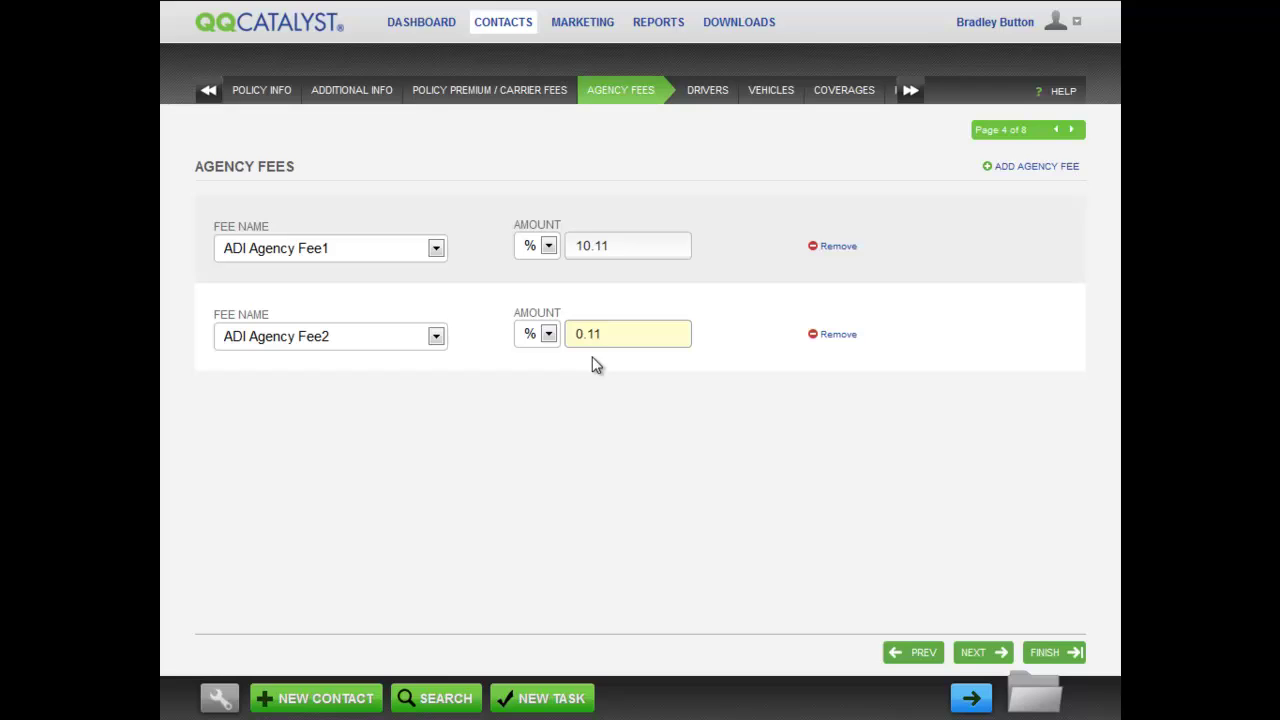
text(3)
key(Tab)
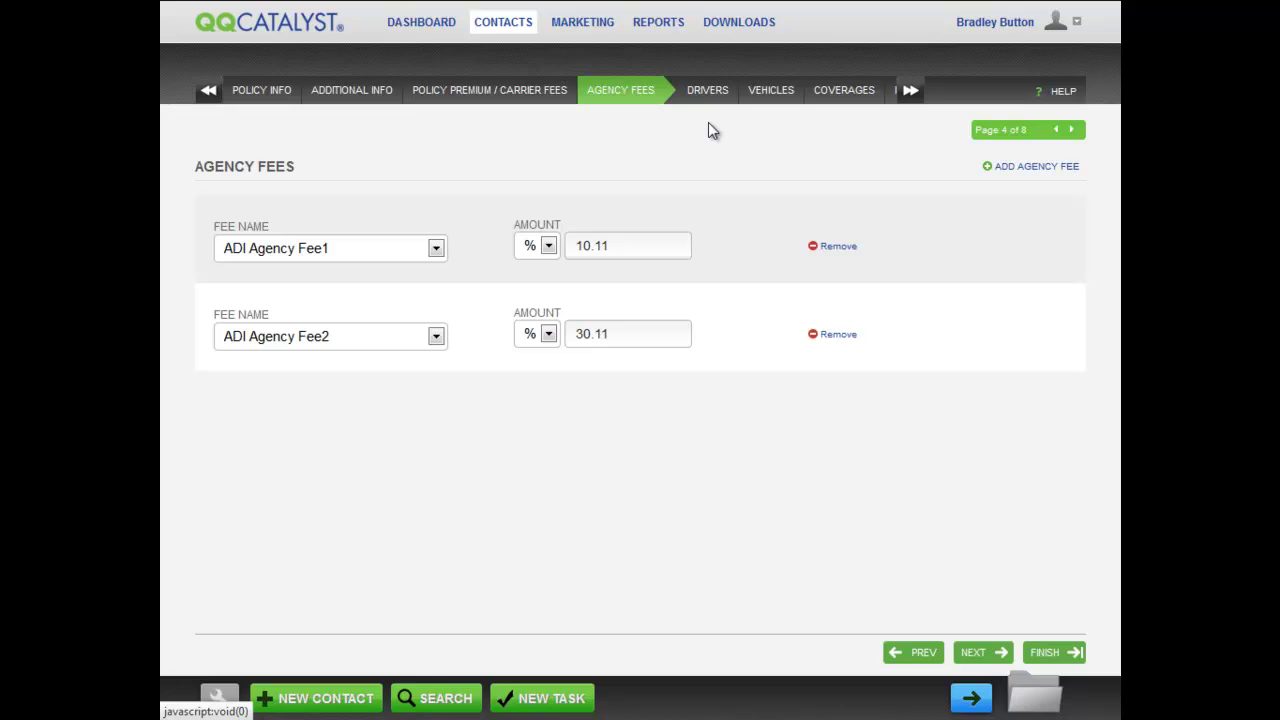
Go to the Drivers page and import the customer's own contact as a driver marked as Named Insured
click(715, 97)
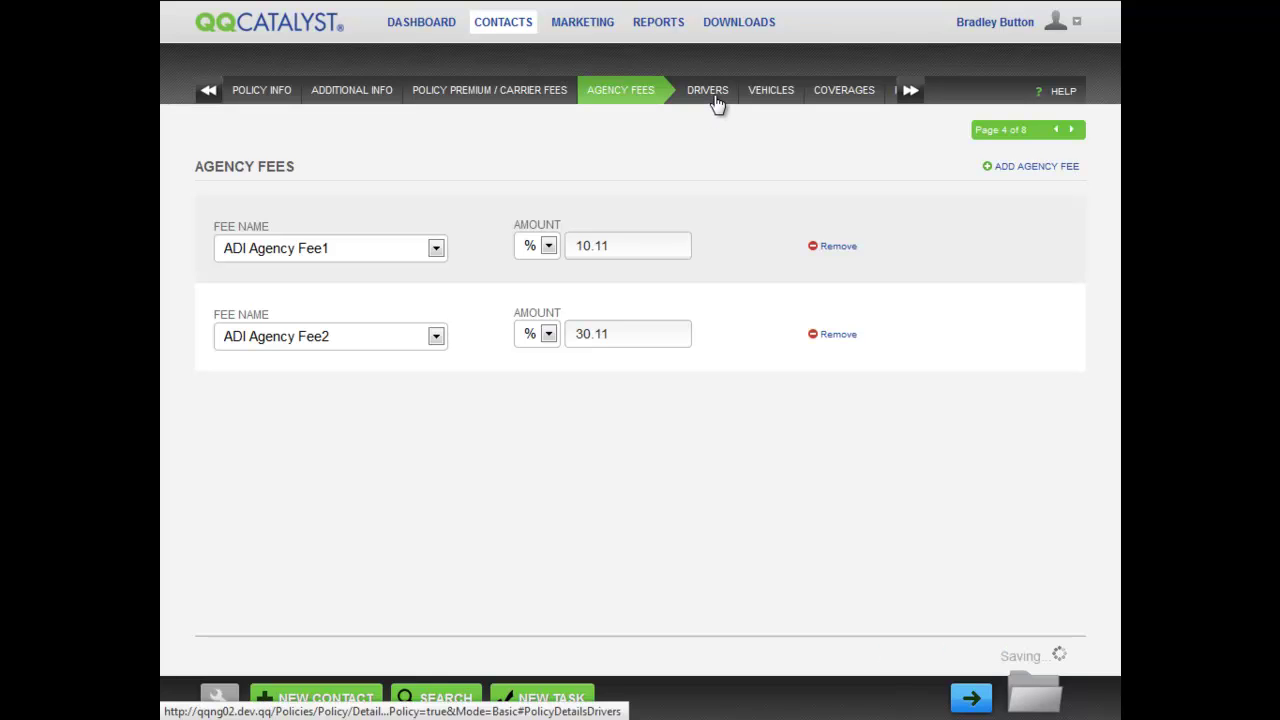
click(794, 103)
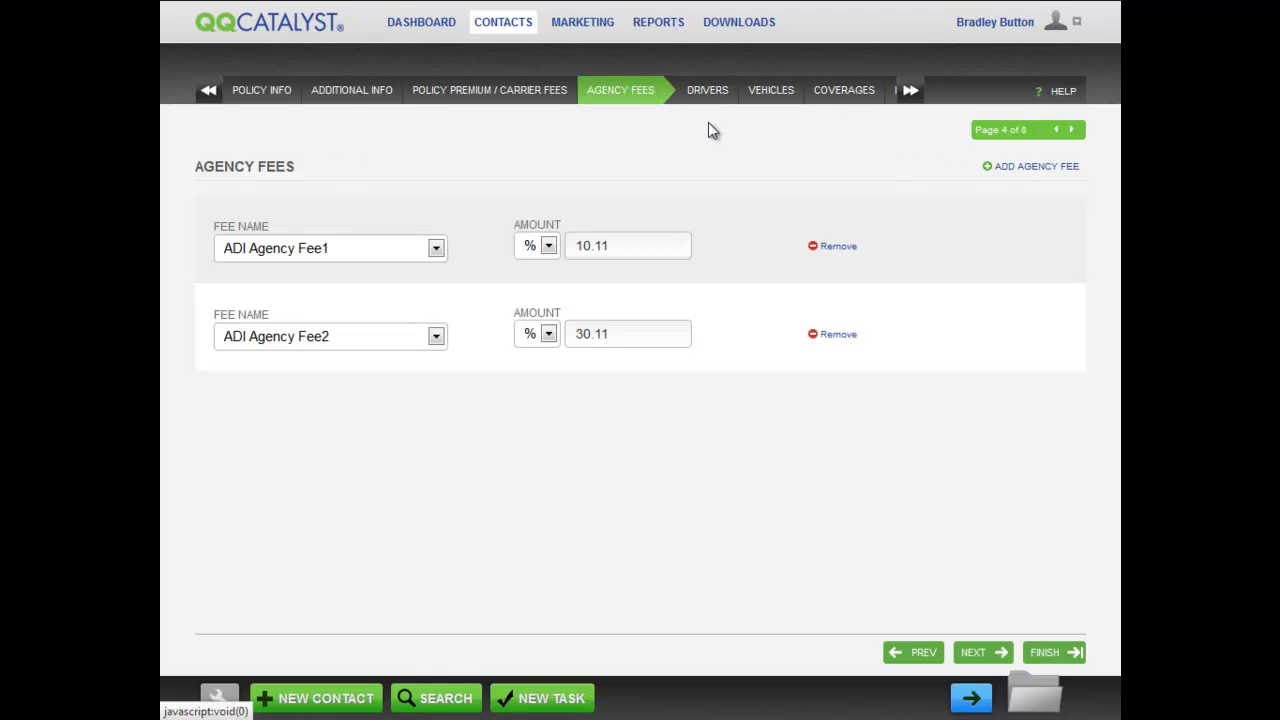
click(707, 92)
click(940, 167)
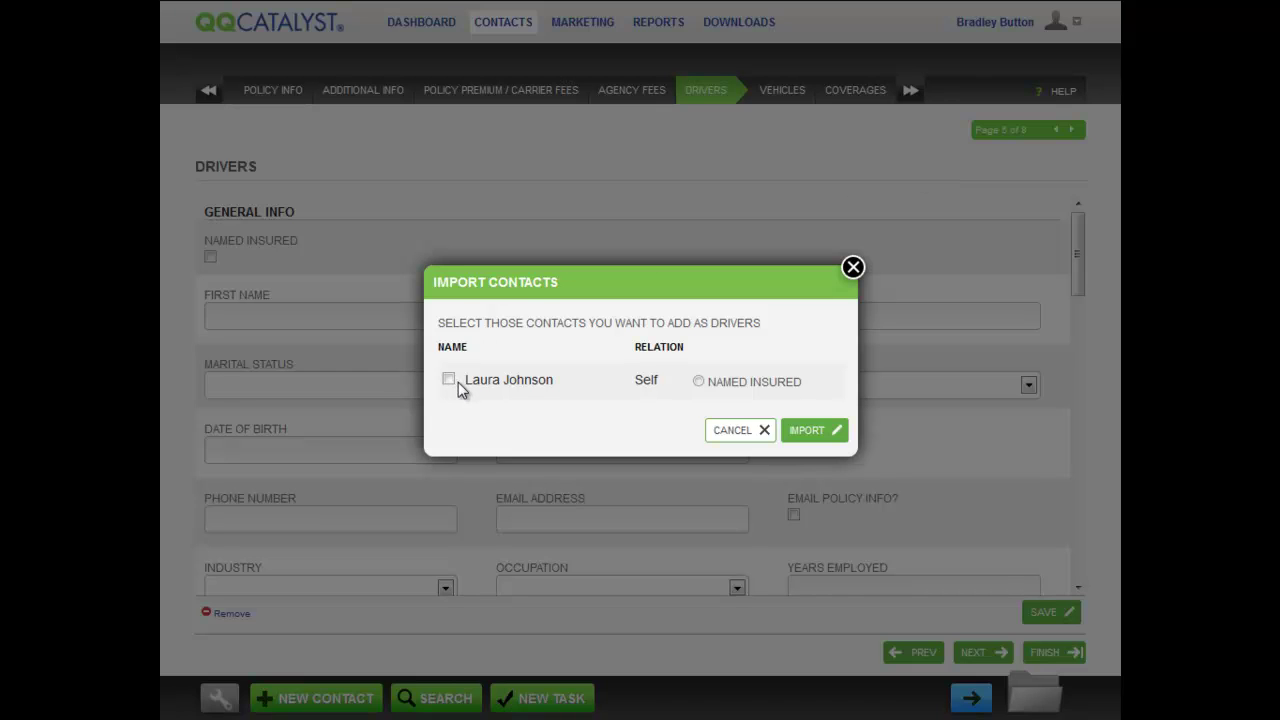
click(698, 381)
click(808, 434)
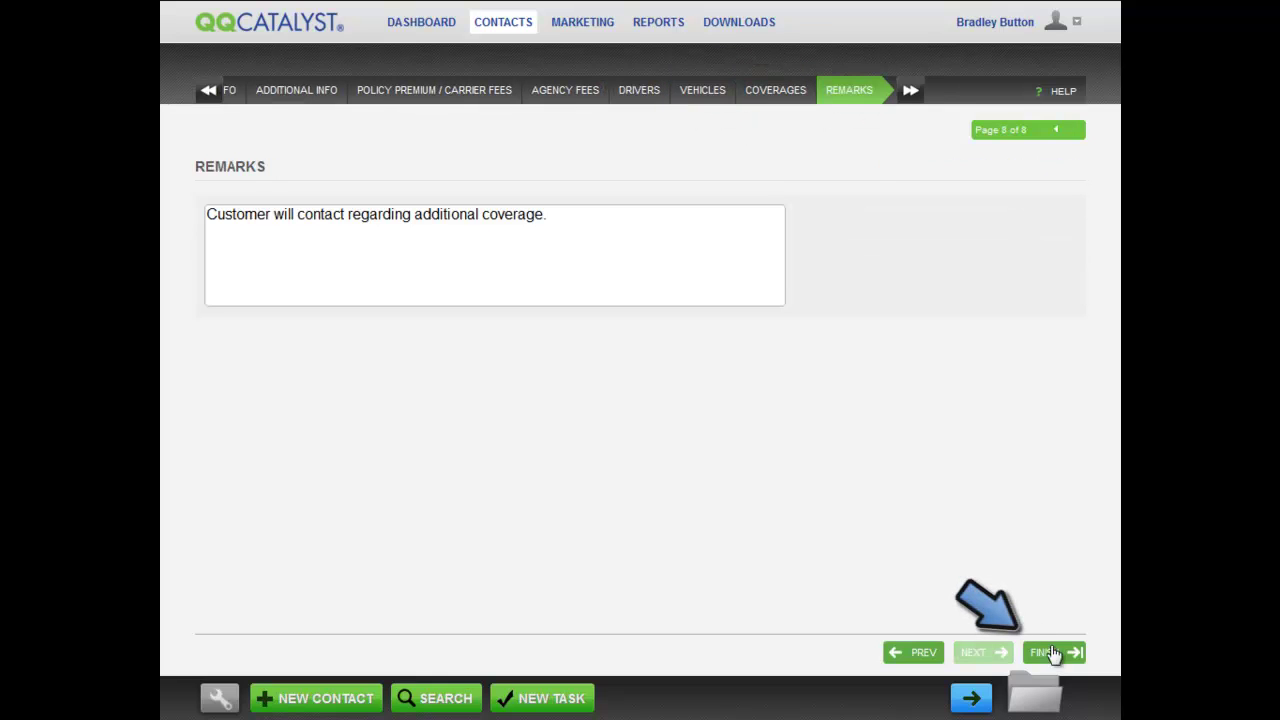
Finish the guided workflow from the Remarks page to complete the policy
click(1048, 655)
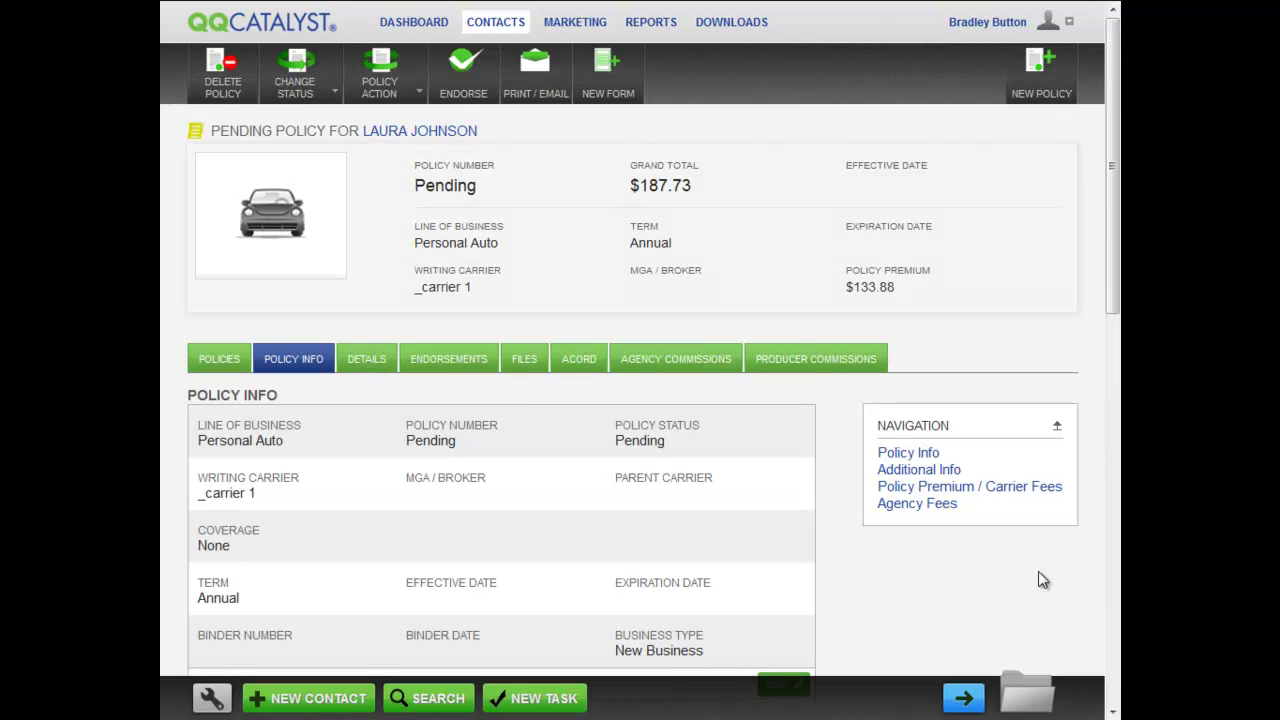
Start another new policy for the customer and set its policy type to Package
click(1041, 75)
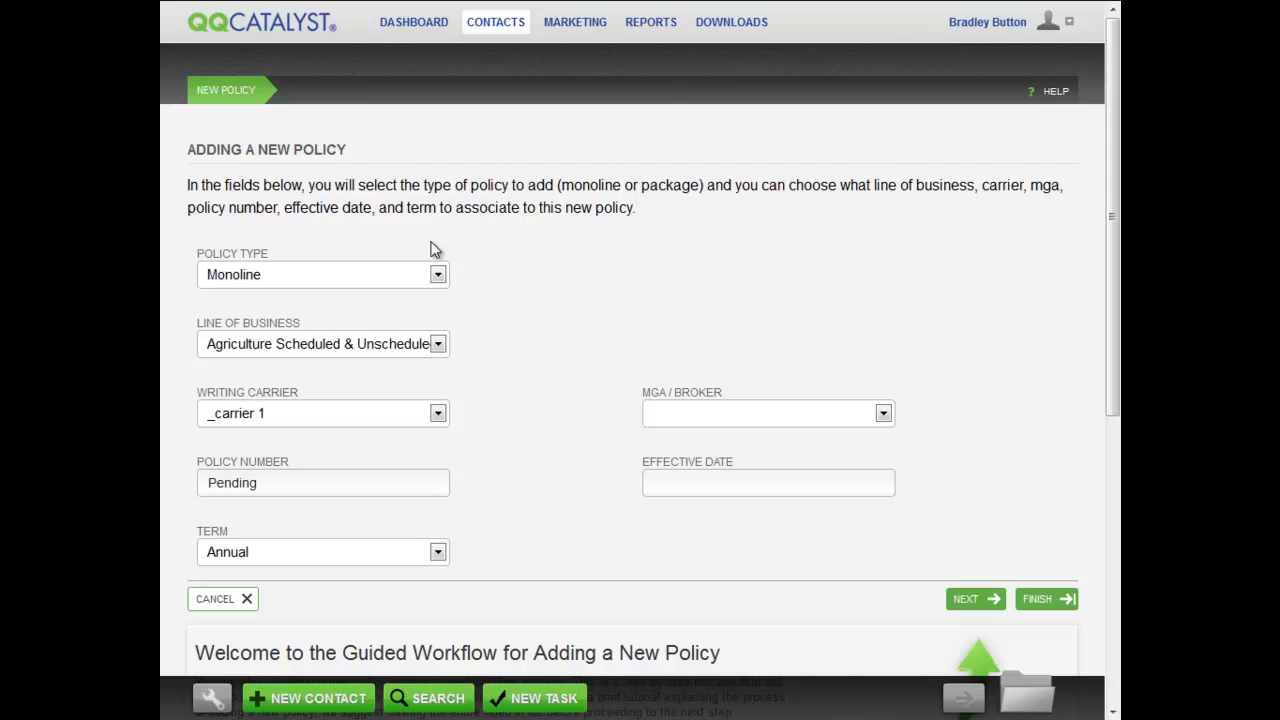
click(439, 274)
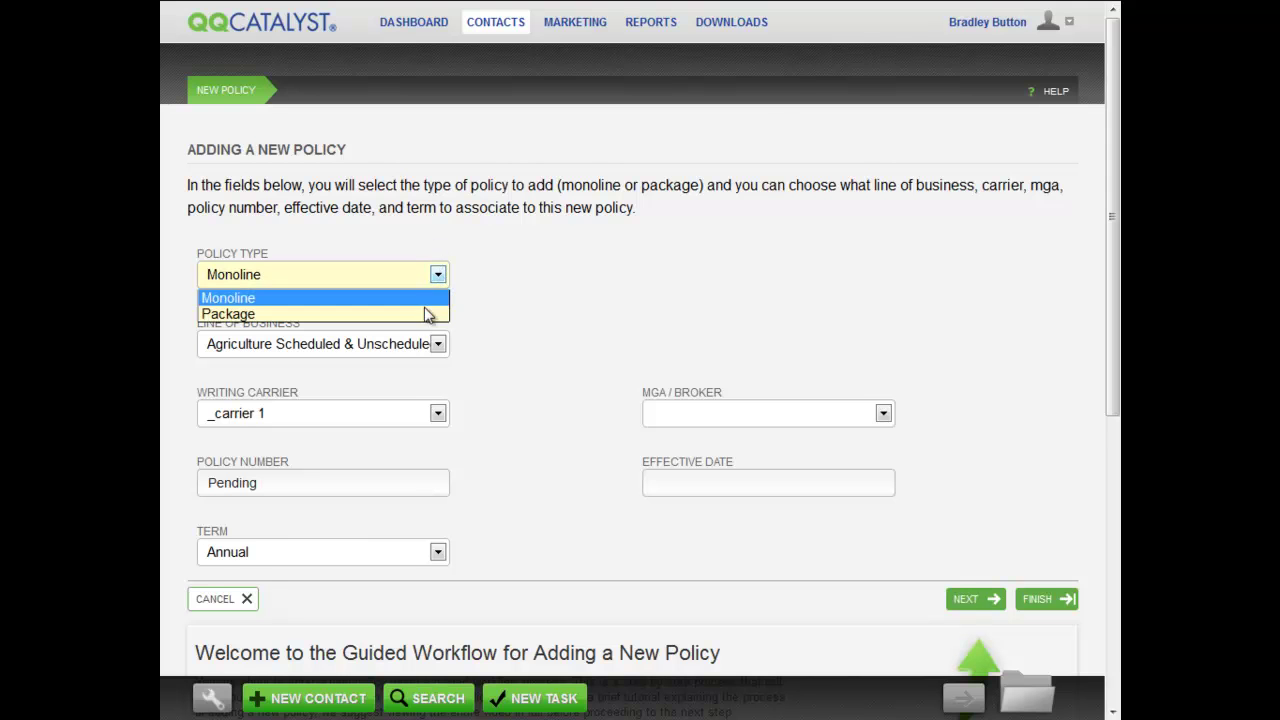
click(428, 314)
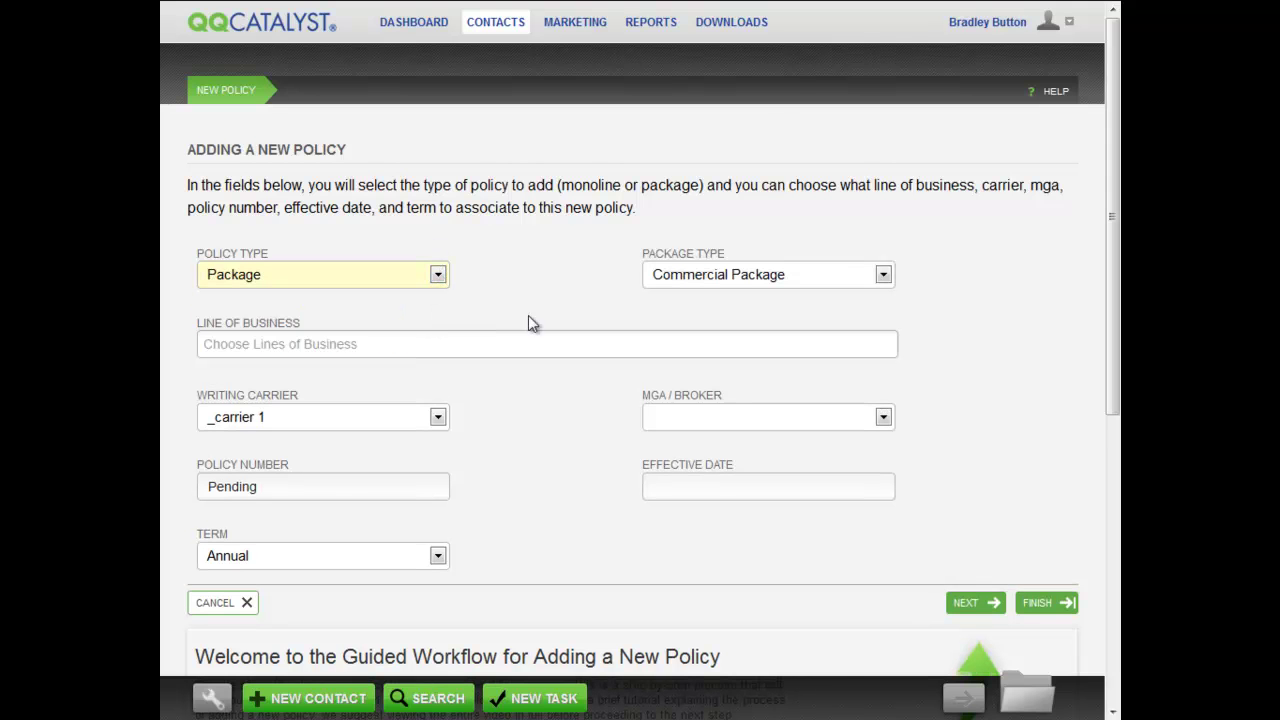
Set the package type to Commercial Package and add Commercial Property and Garage and Dealers as its lines of business
click(881, 275)
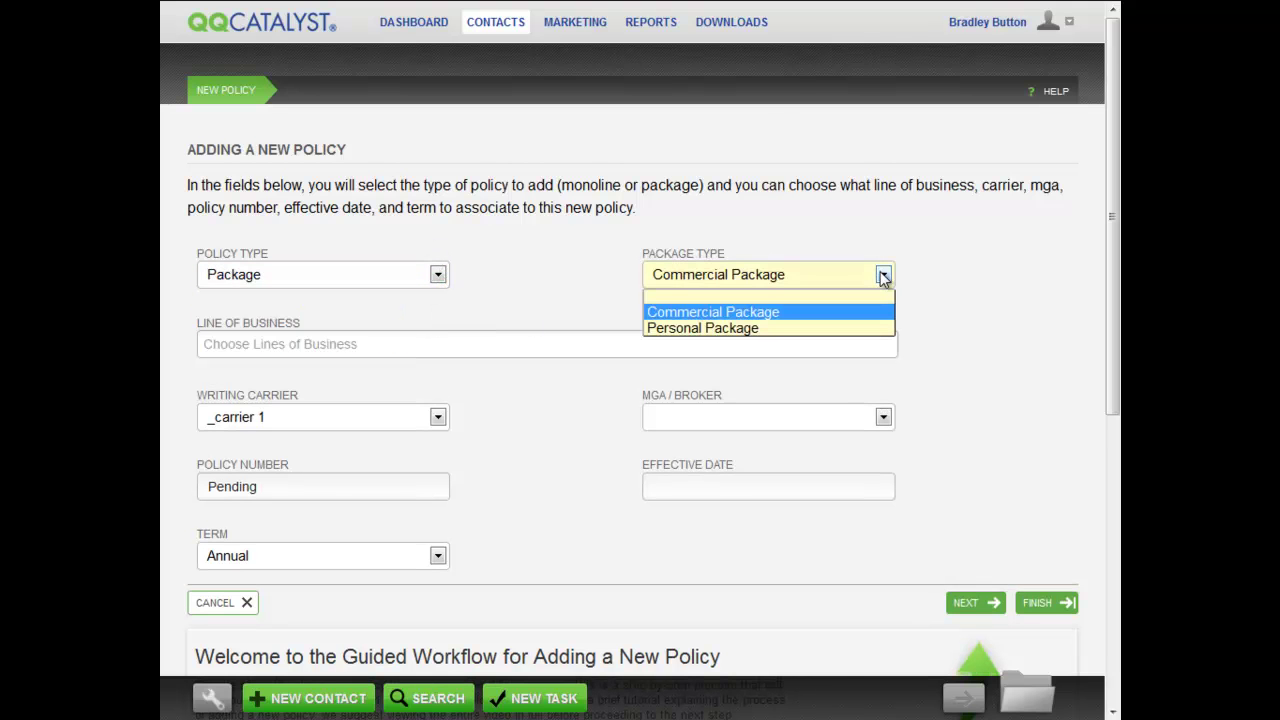
click(851, 313)
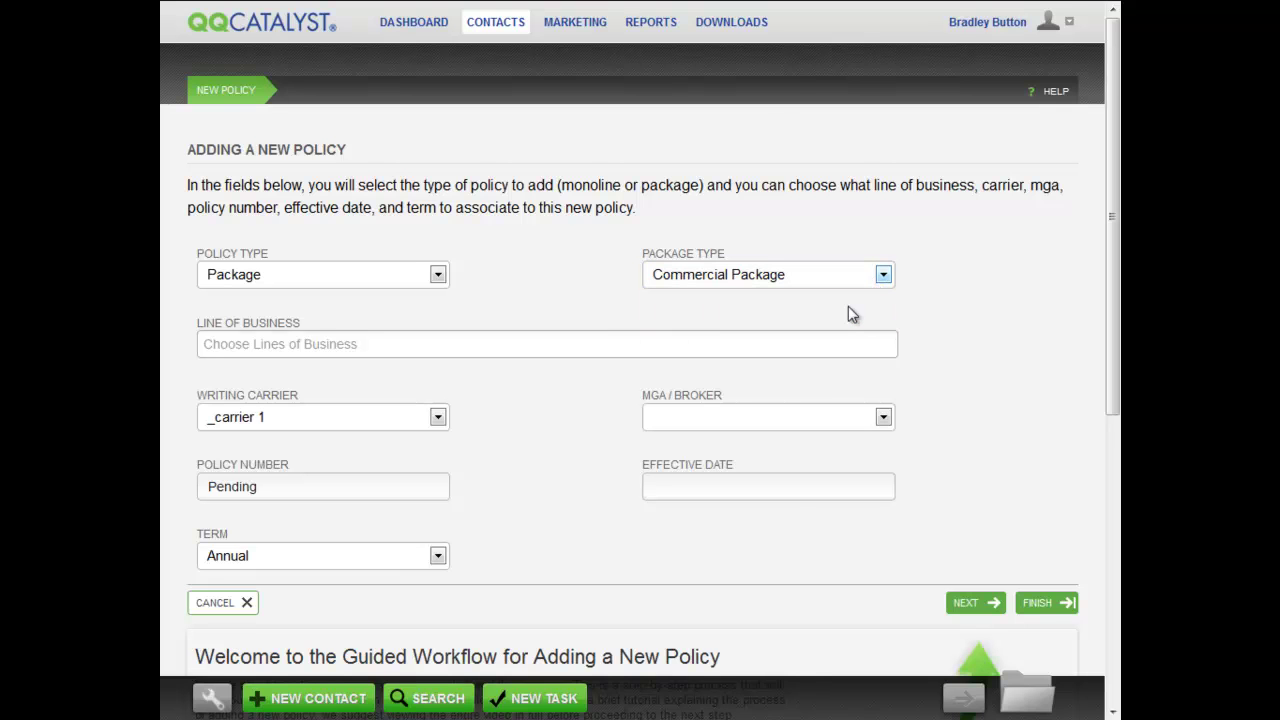
click(238, 342)
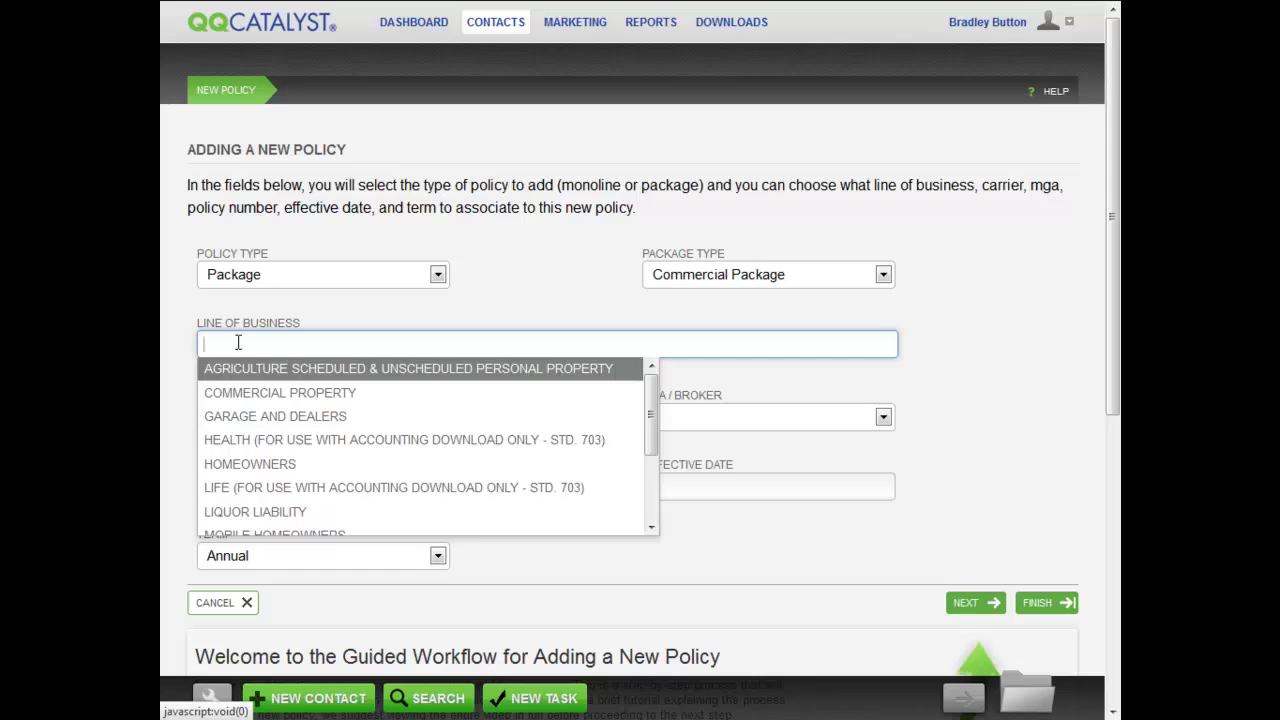
click(248, 398)
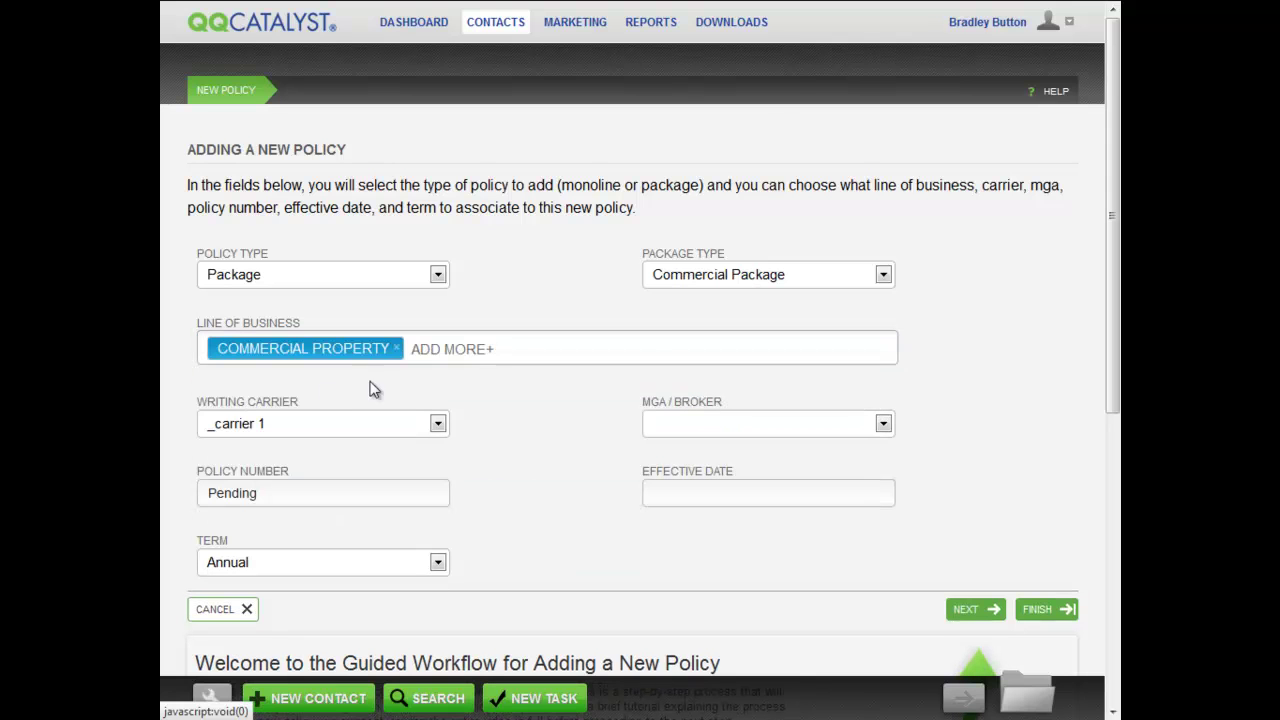
click(432, 349)
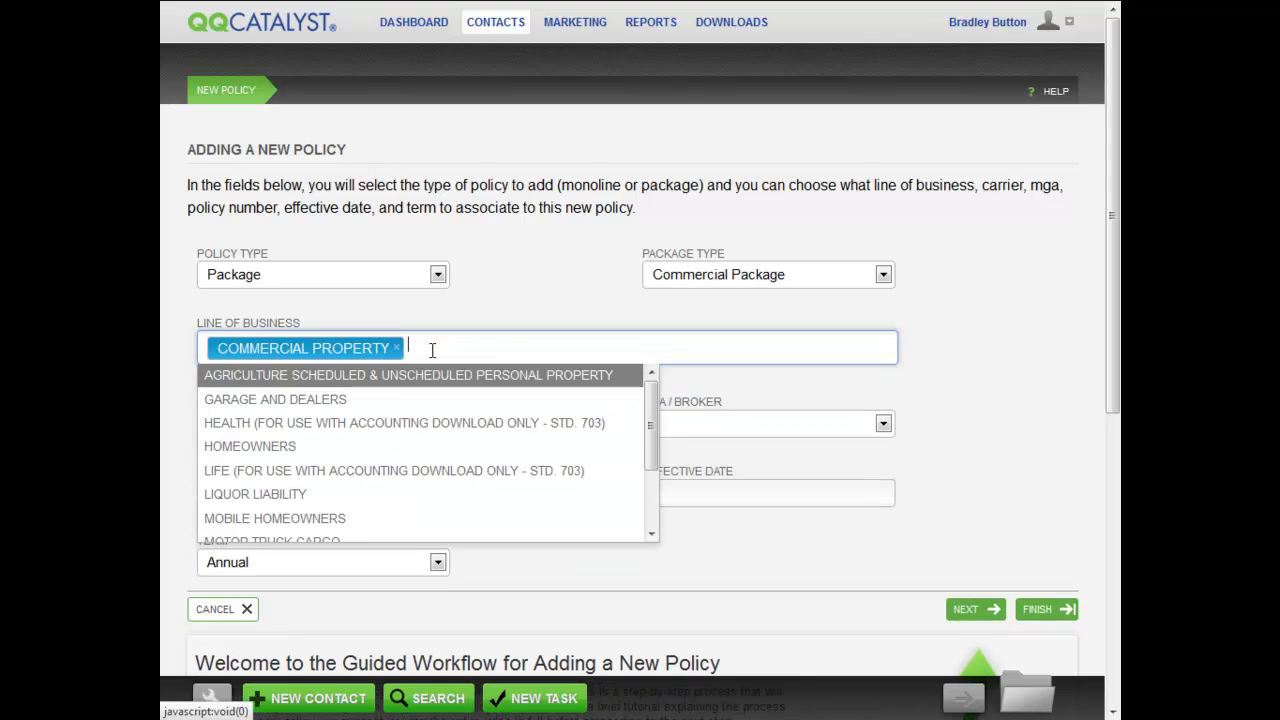
click(408, 399)
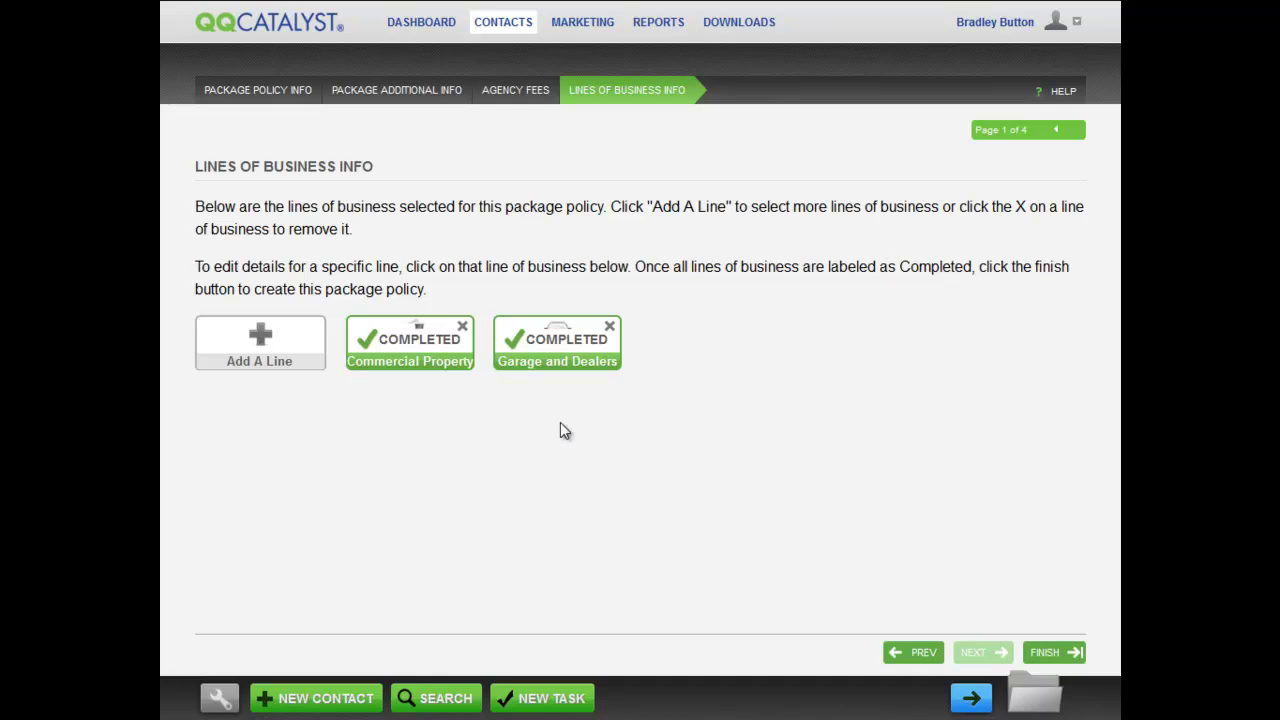
Open the Garage and Dealers line's coverage details, return to the lines of business overview, and finish creating the package policy
click(553, 342)
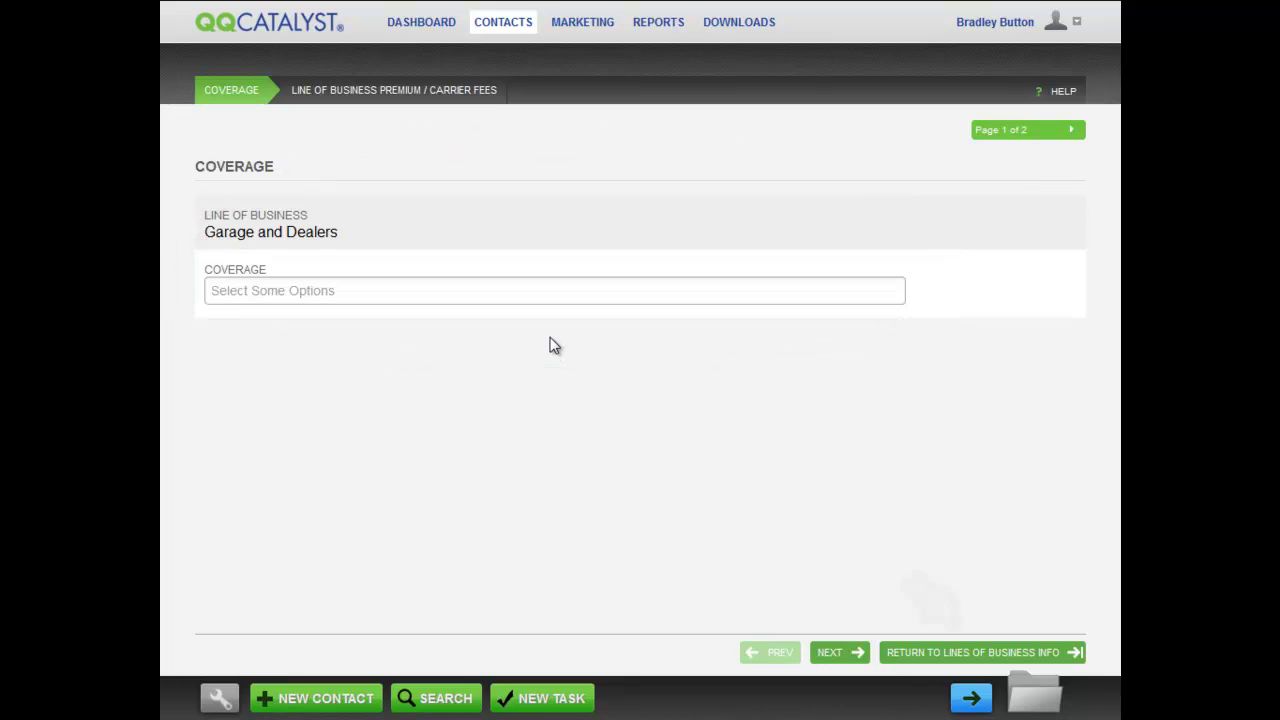
click(970, 655)
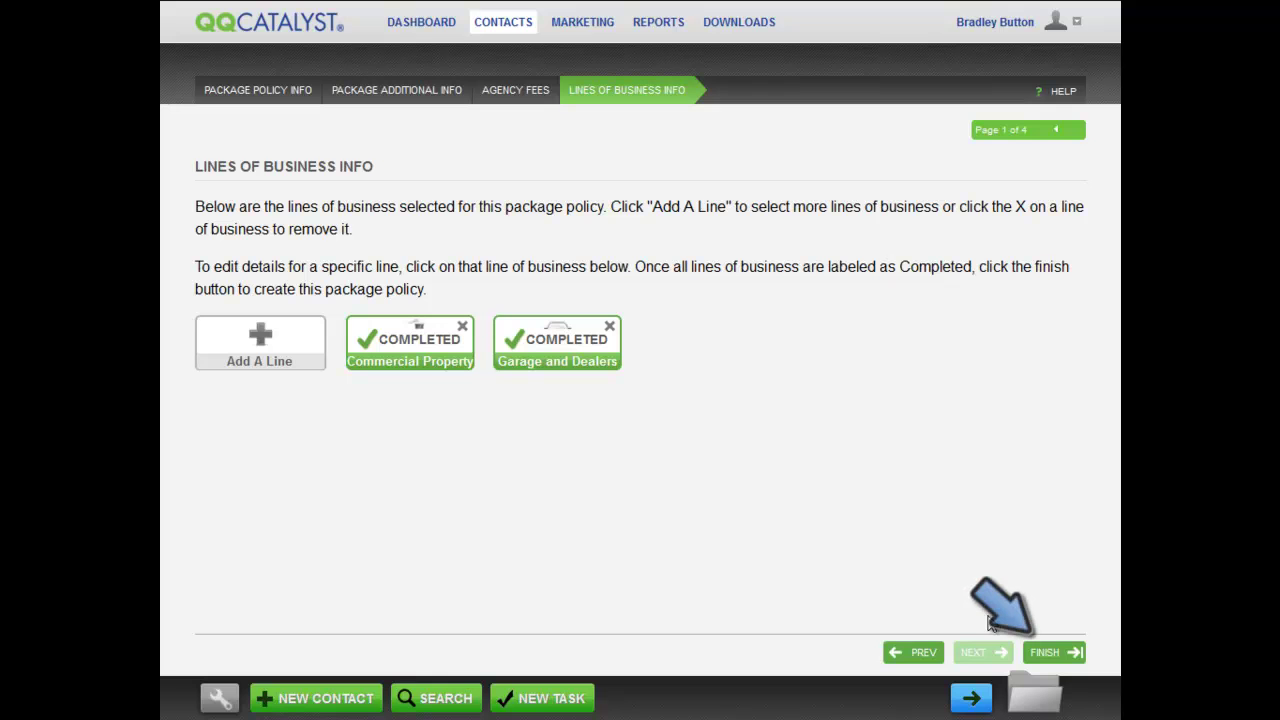
click(1072, 655)
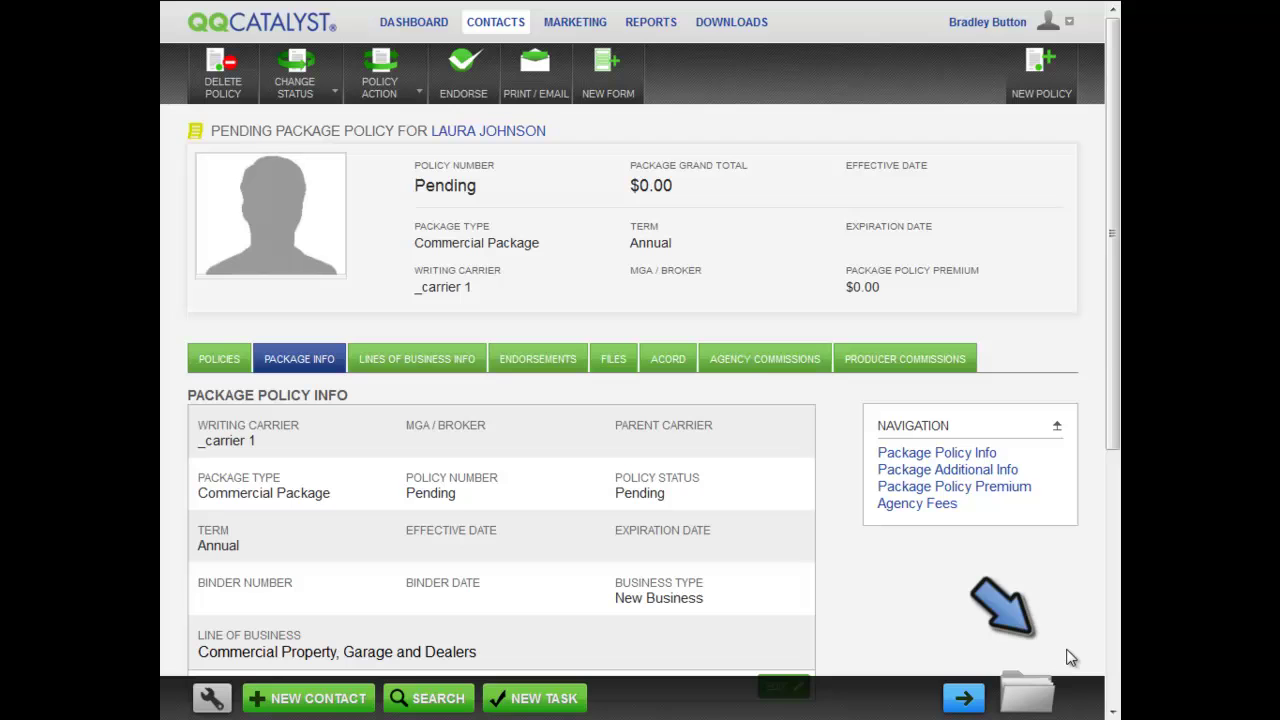